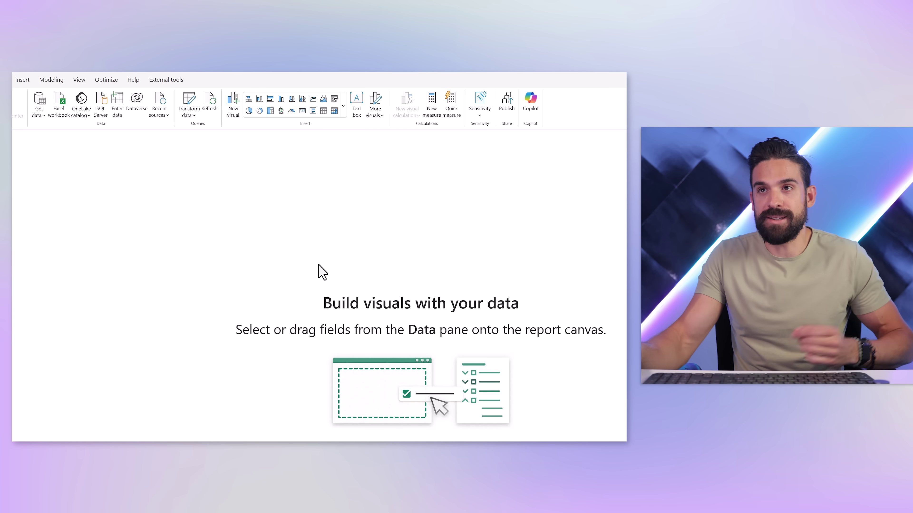
Step: Insert a button slicer on the blank report page, move it toward the middle and stretch it across most of the canvas
click(342, 114)
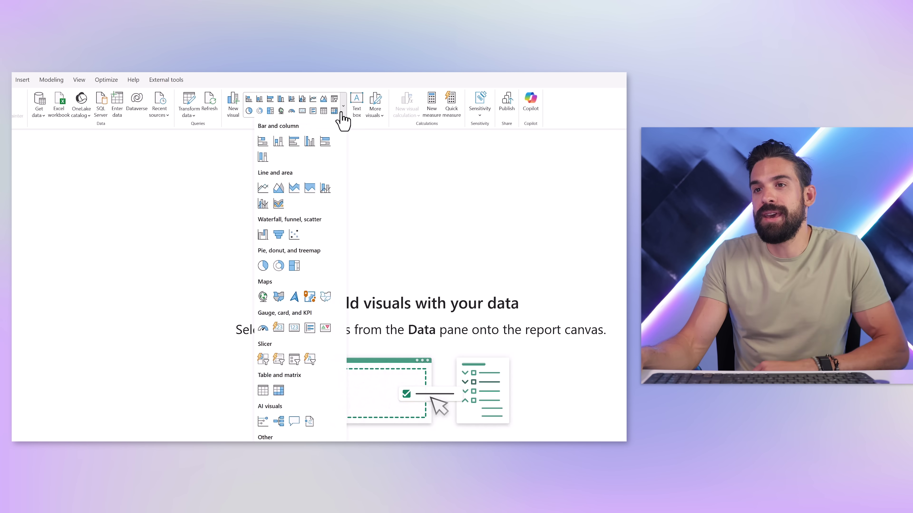
click(263, 360)
drag(129, 189, 328, 272)
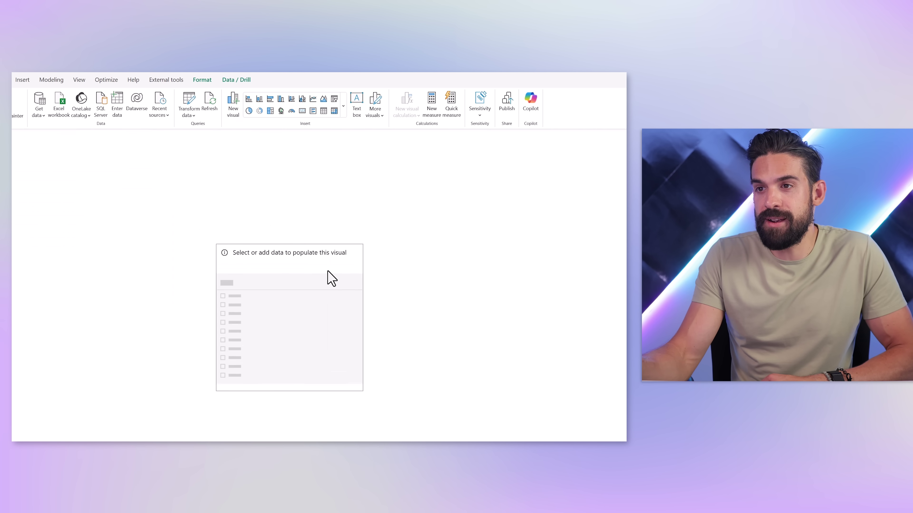
drag(362, 390, 544, 383)
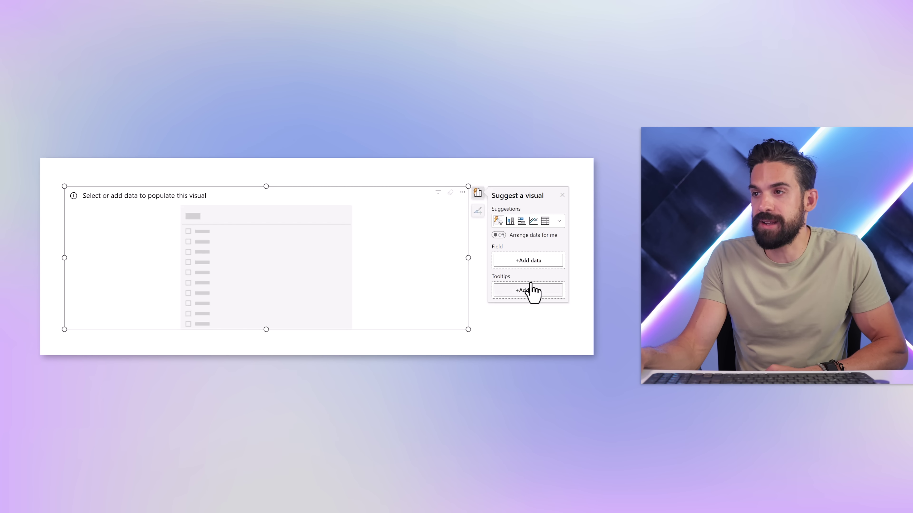
Step: Add the Date field from the dimDate table to the slicer
click(539, 267)
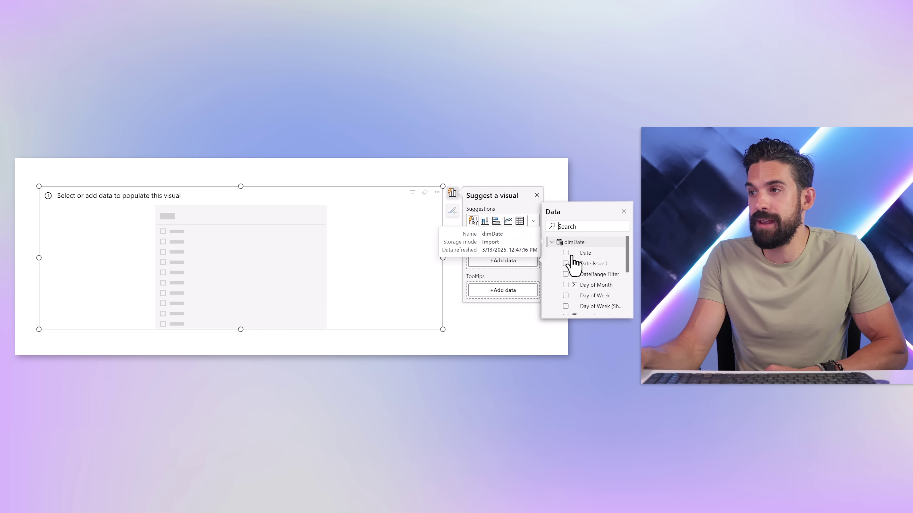
click(565, 254)
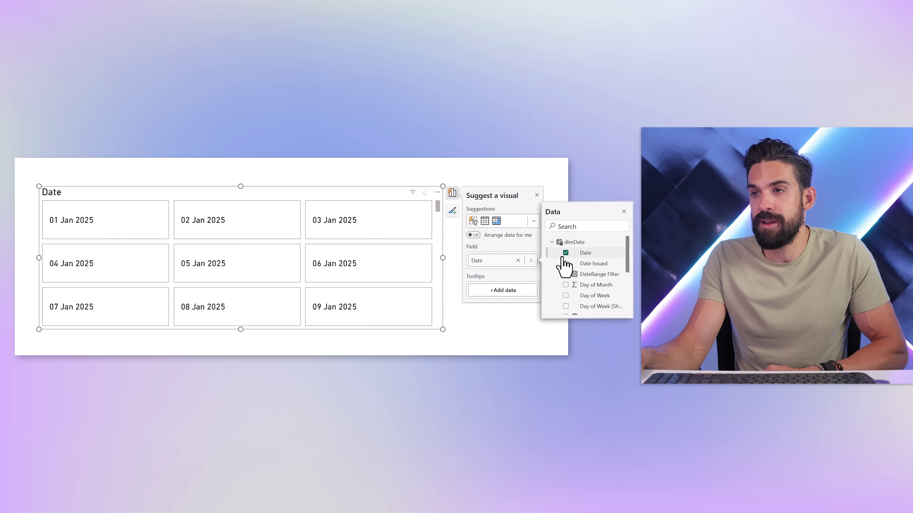
click(500, 348)
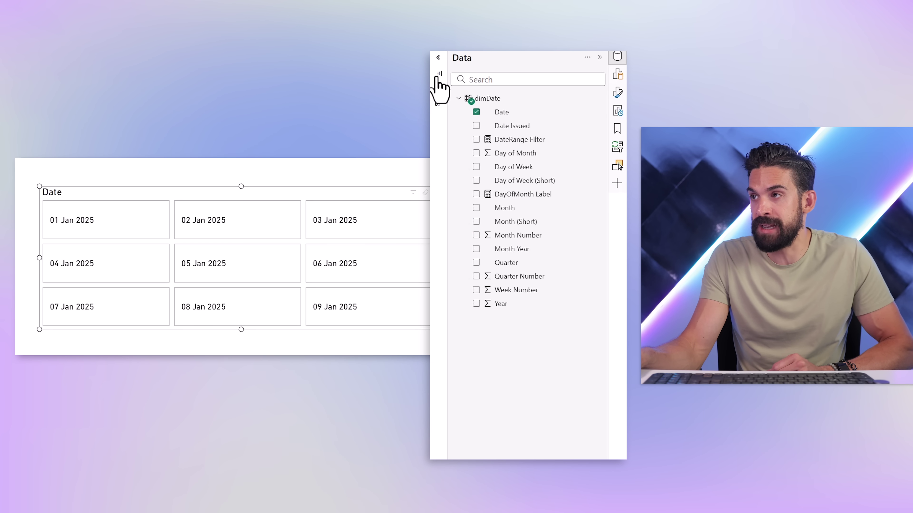
Step: Filter the slicer visual with the DateRange Filter measure, showing items when the value is 1
click(438, 57)
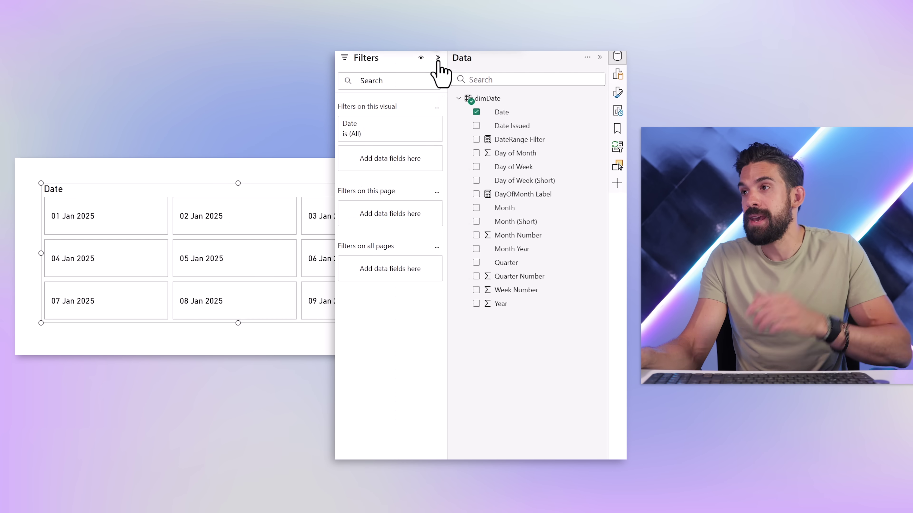
drag(545, 143, 395, 164)
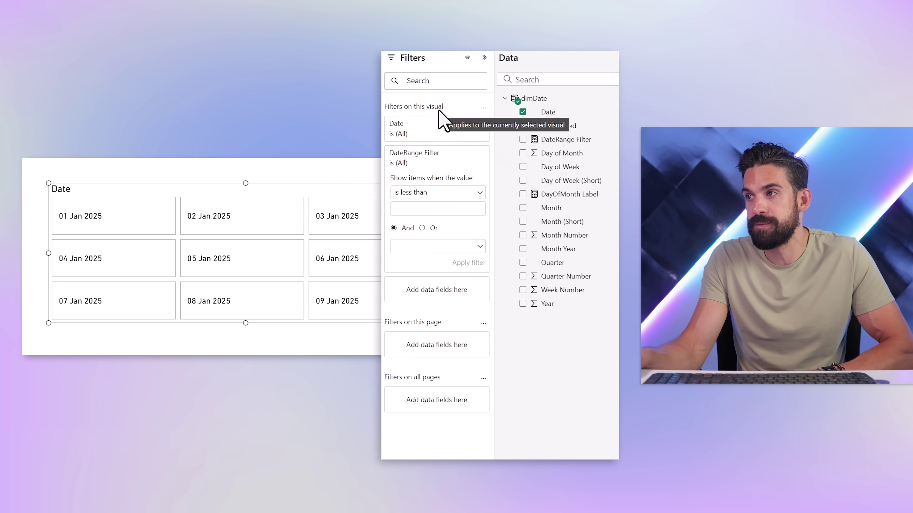
click(390, 196)
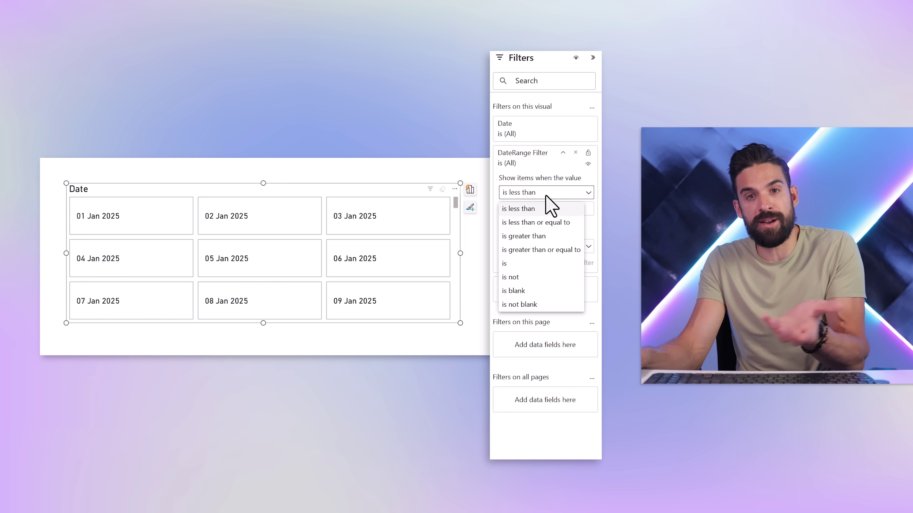
click(514, 266)
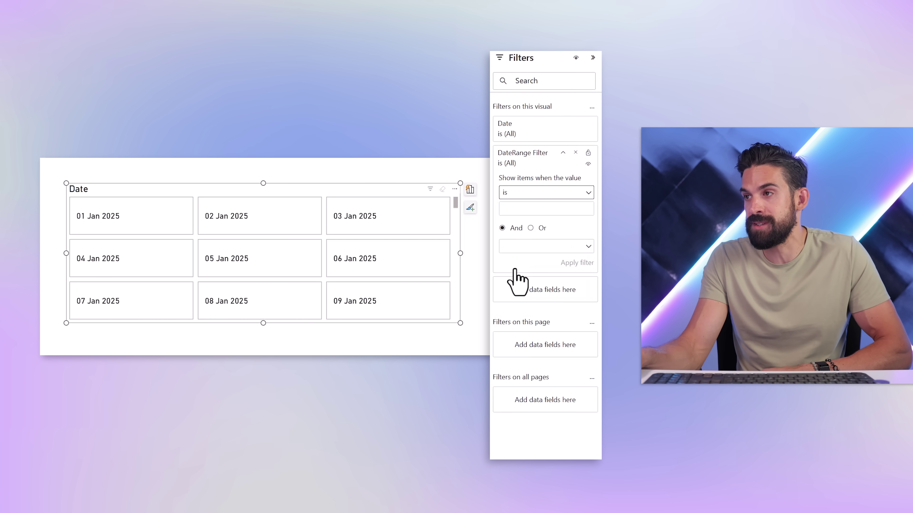
click(569, 263)
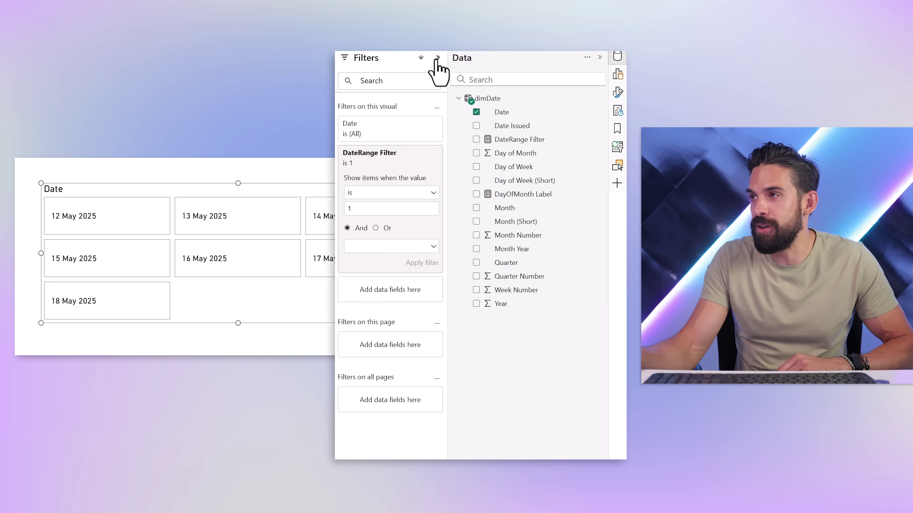
click(438, 58)
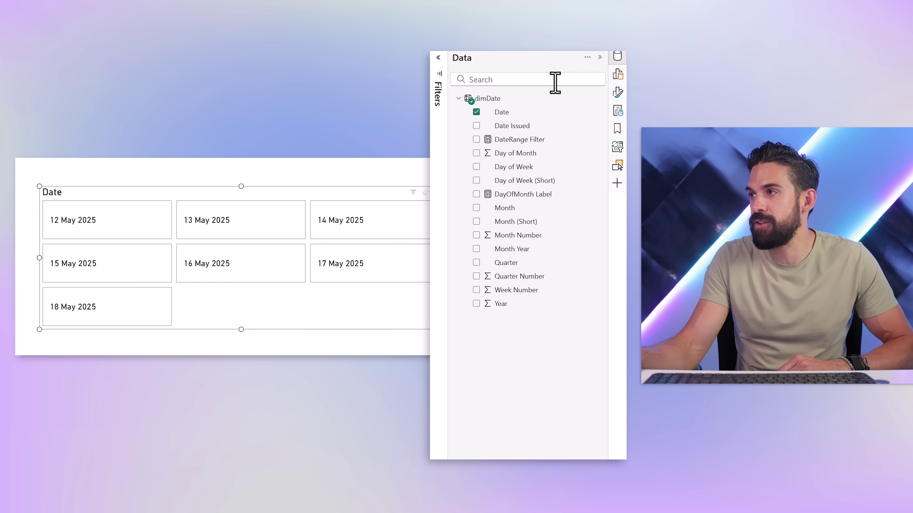
Step: Turn off the slicer's title in its visual formatting
click(616, 96)
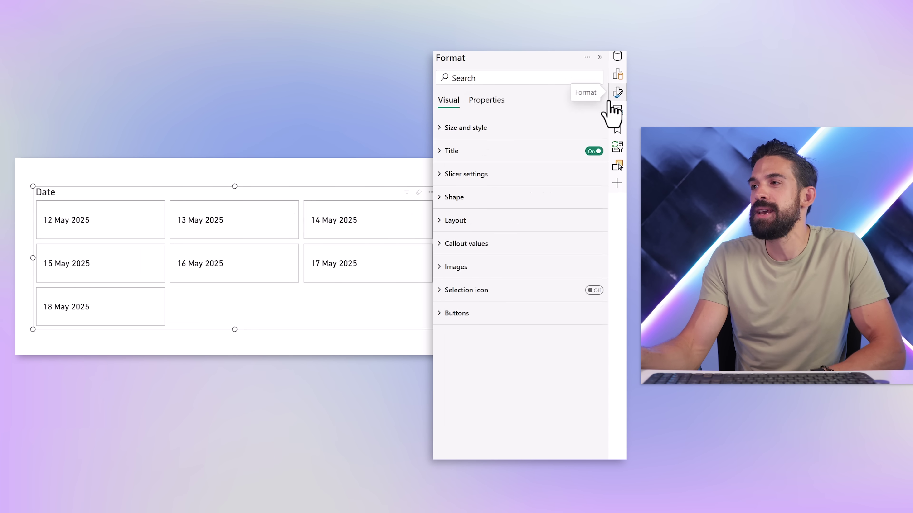
click(594, 152)
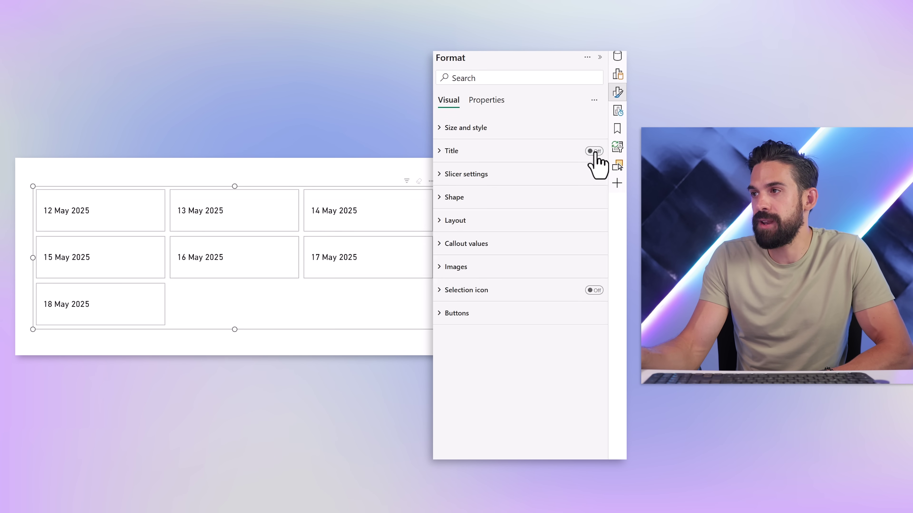
Step: Arrange the slicer buttons in a single row with a maximum of 7 shown, and make the slicer wider and shorter
click(463, 230)
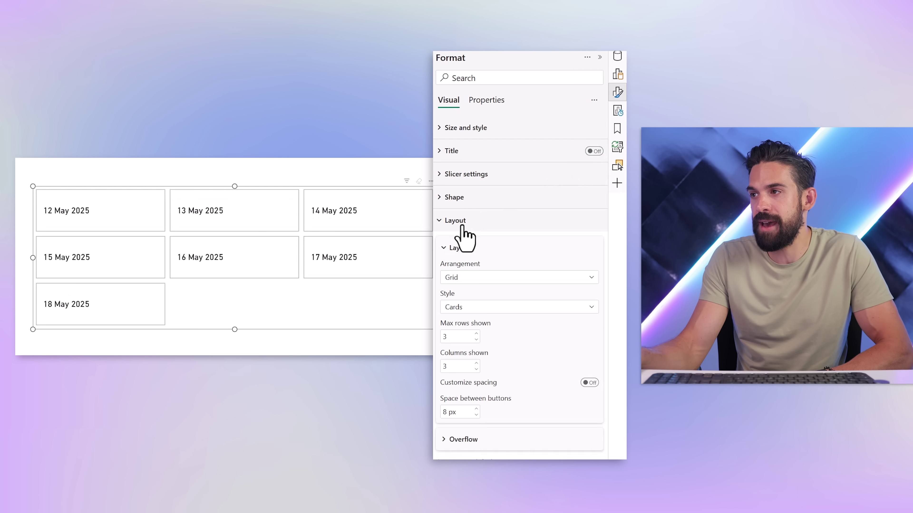
click(483, 278)
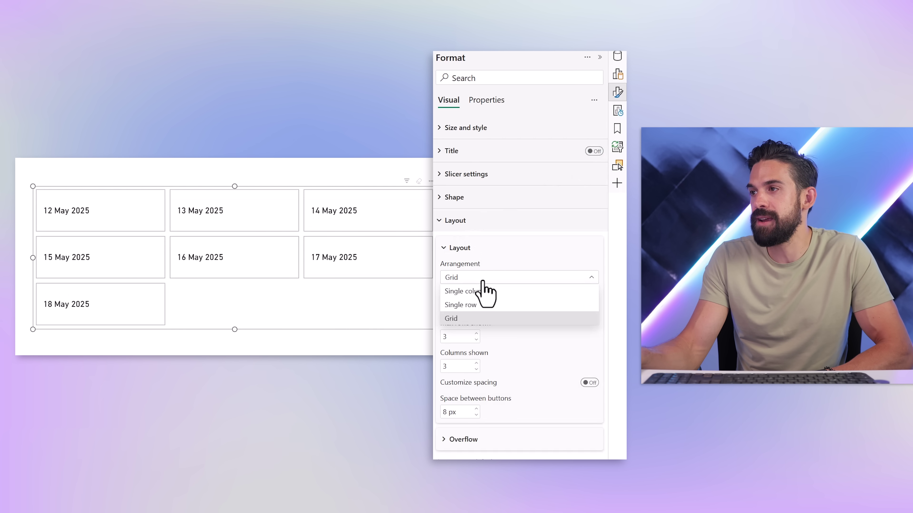
click(490, 306)
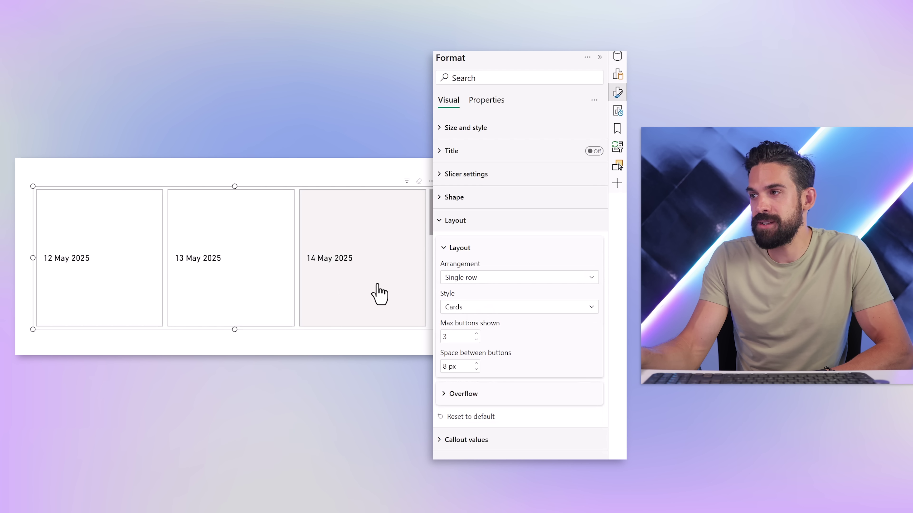
text(7)
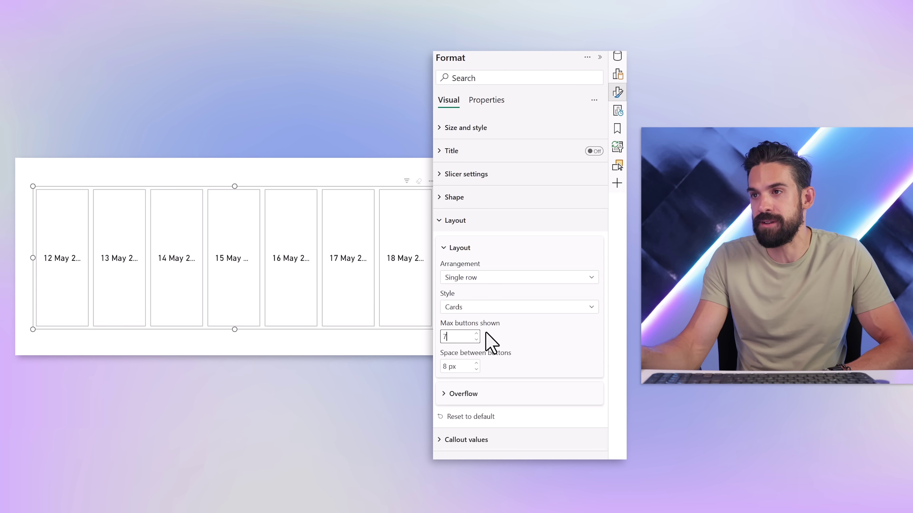
drag(430, 325, 560, 289)
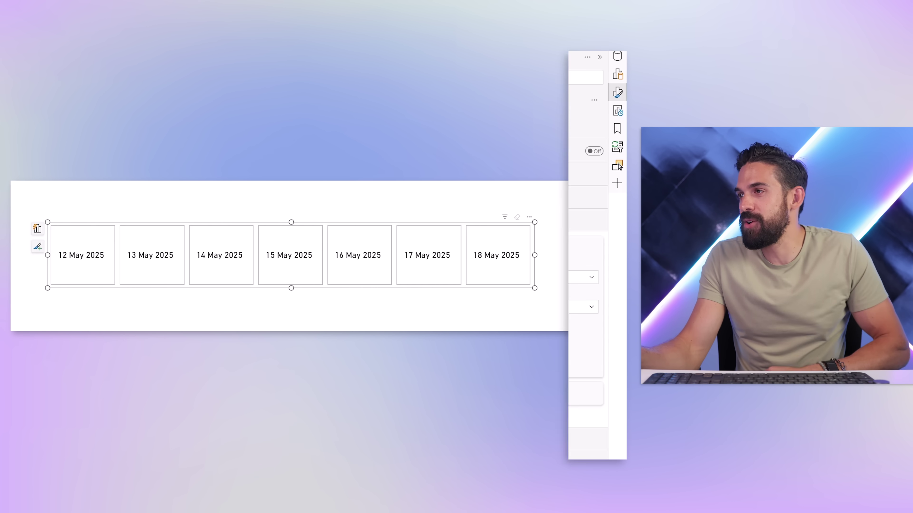
Step: Turn on the label for the slicer's callout values in the Default state and expand the label settings
click(461, 221)
click(474, 253)
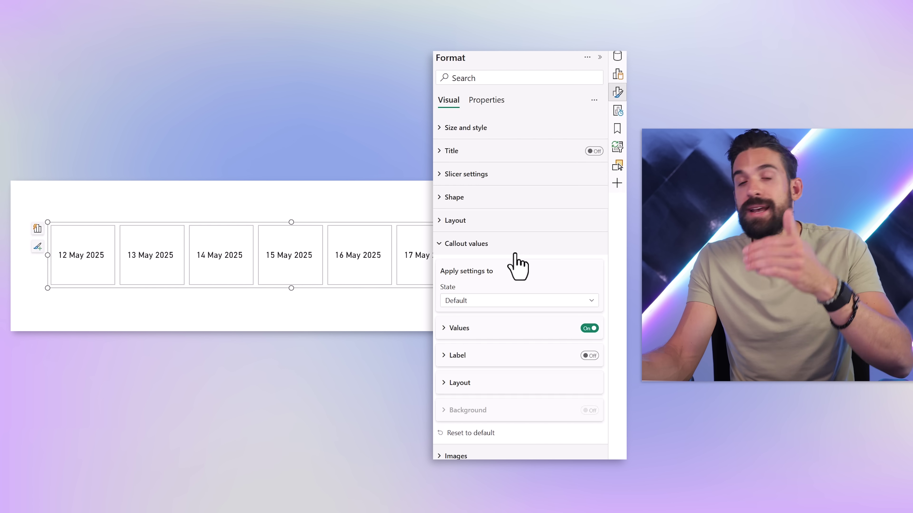
click(589, 356)
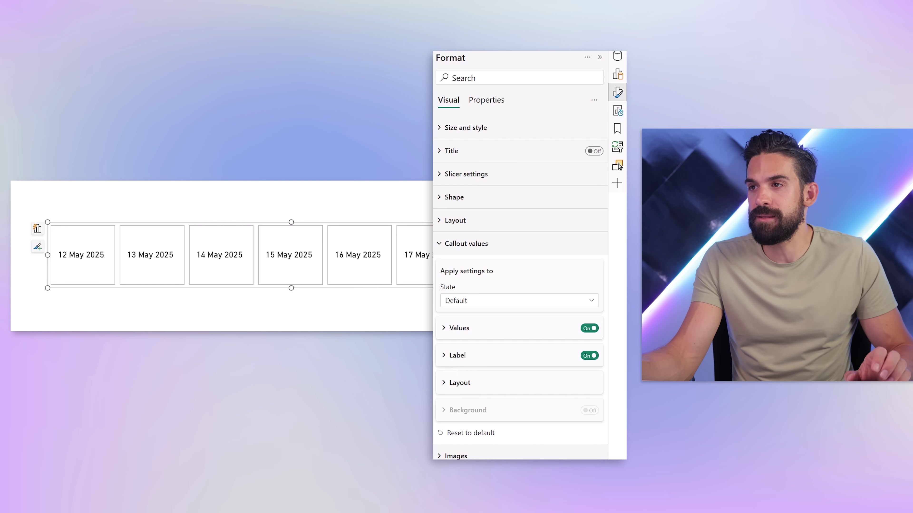
click(221, 255)
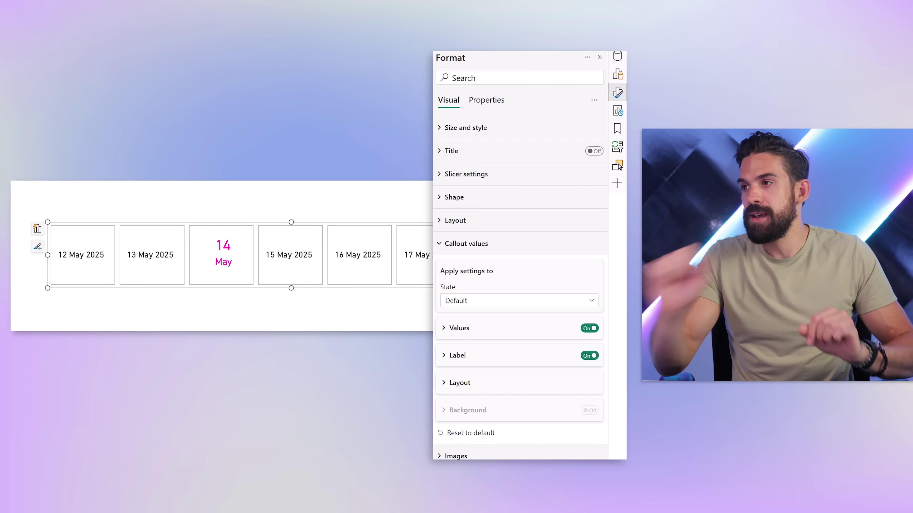
click(458, 355)
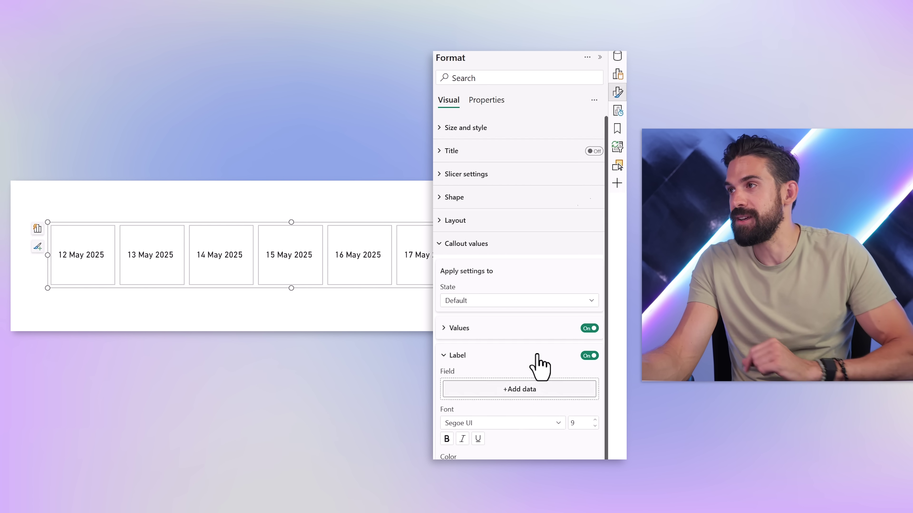
Step: Inspect the DayOfMonth Label measure in dimDate and assign it as the field of the callout label
click(617, 56)
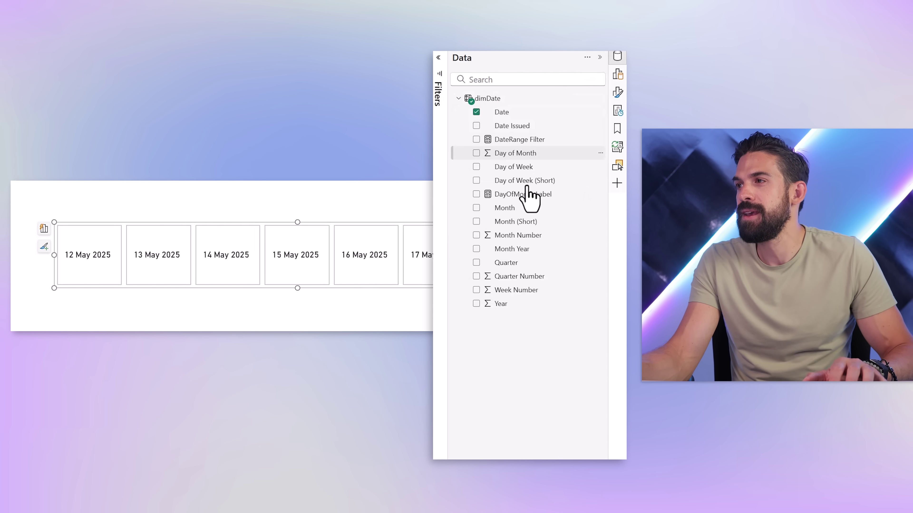
click(517, 200)
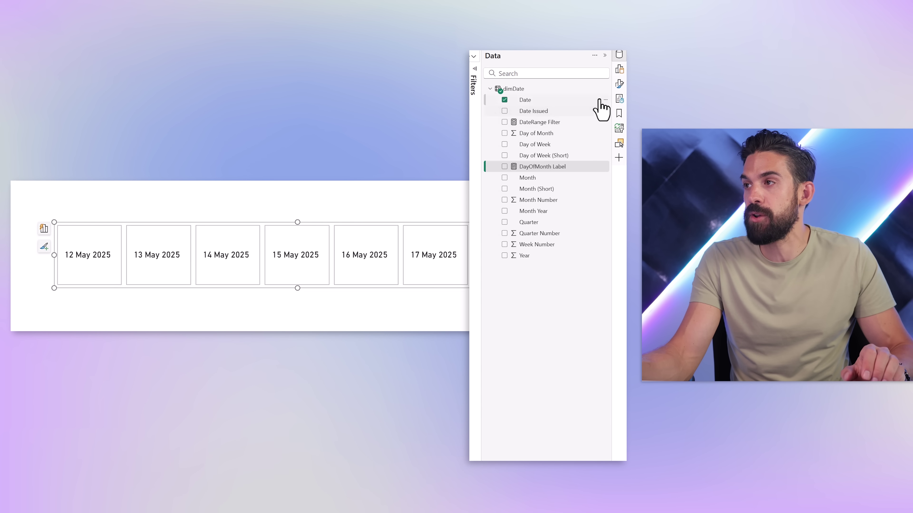
click(620, 83)
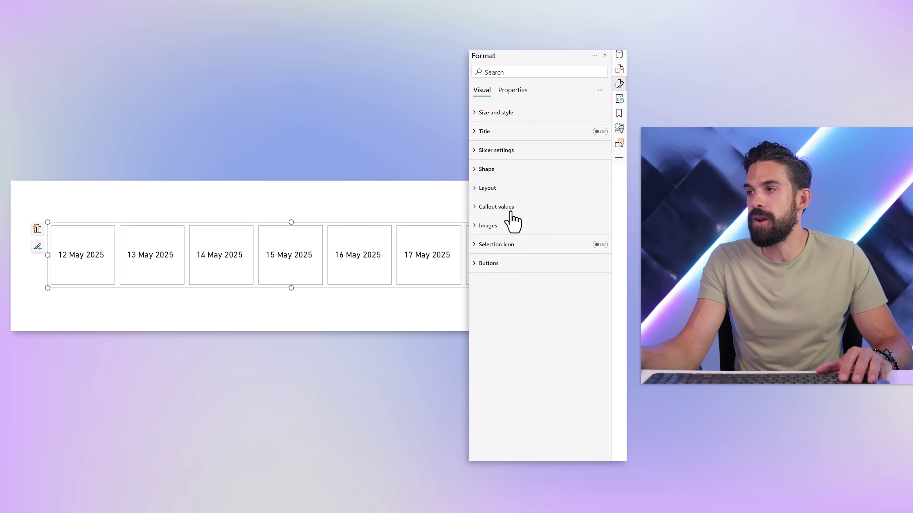
click(509, 208)
click(512, 276)
click(507, 299)
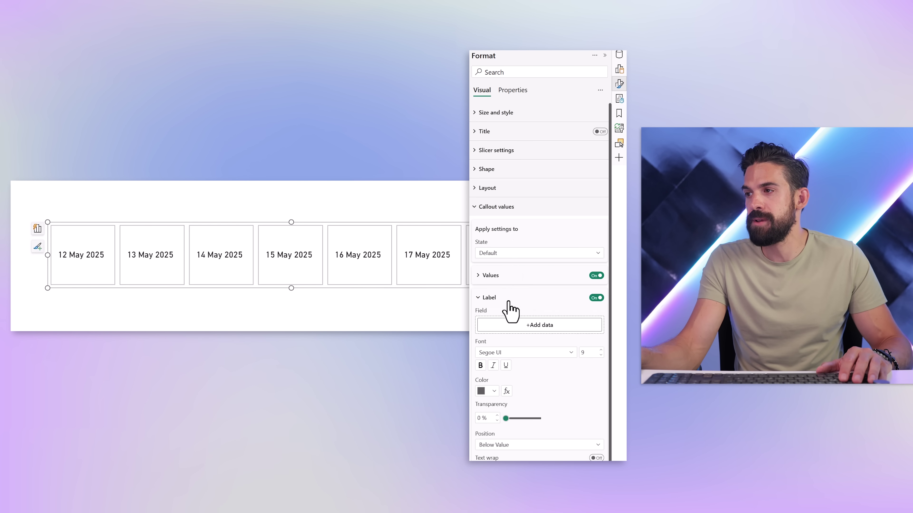
click(543, 325)
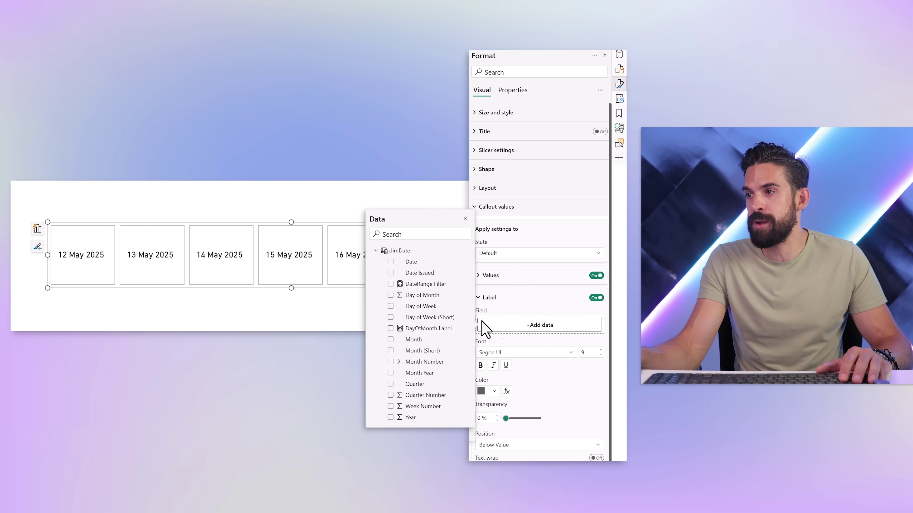
click(437, 335)
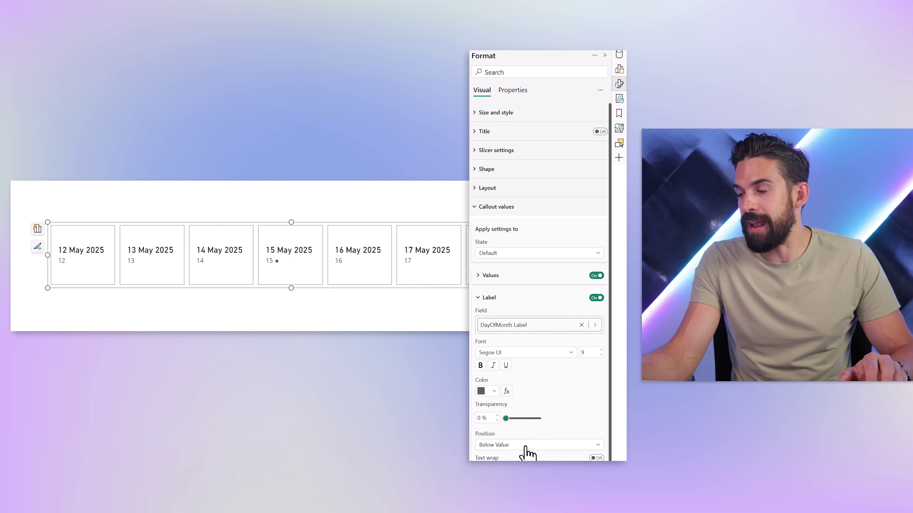
Step: Set the callout label's position to Above Value
scroll(525, 447, down, 5)
click(524, 295)
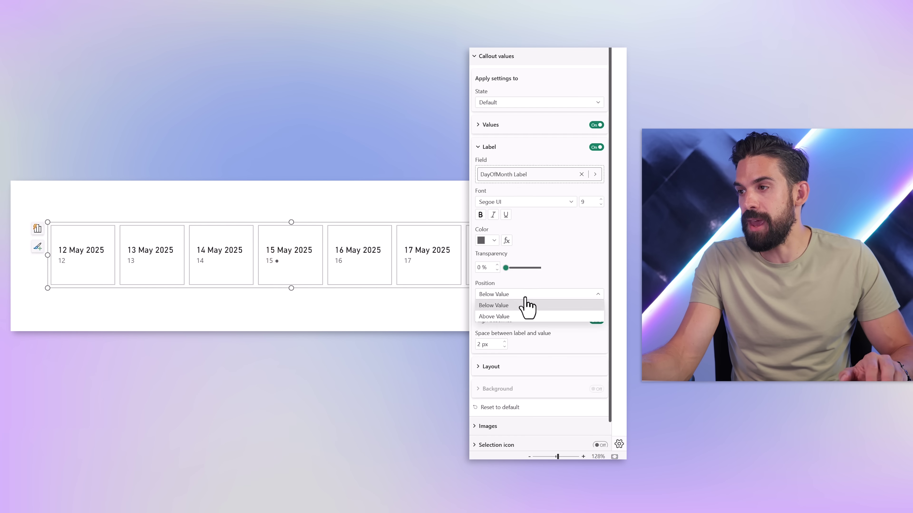
click(510, 317)
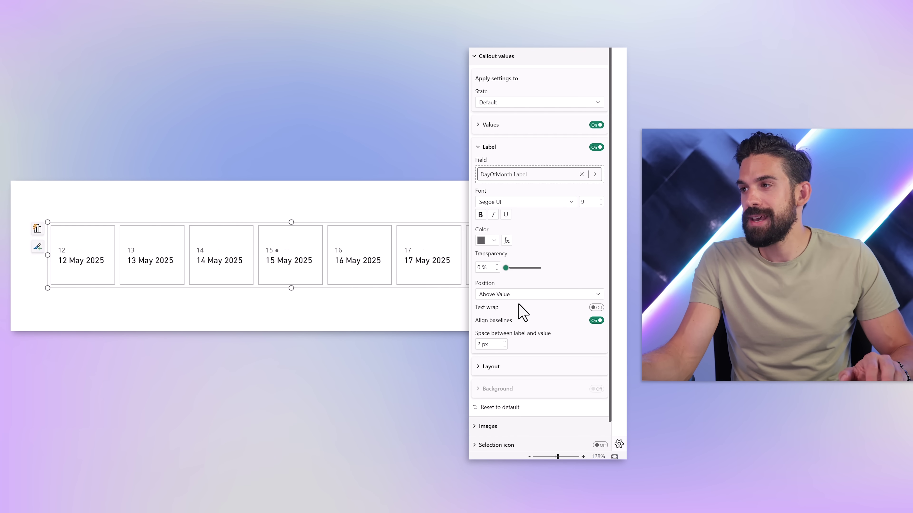
Step: Format the callout label in Segoe UI Bold with a font size of 18
double_click(591, 202)
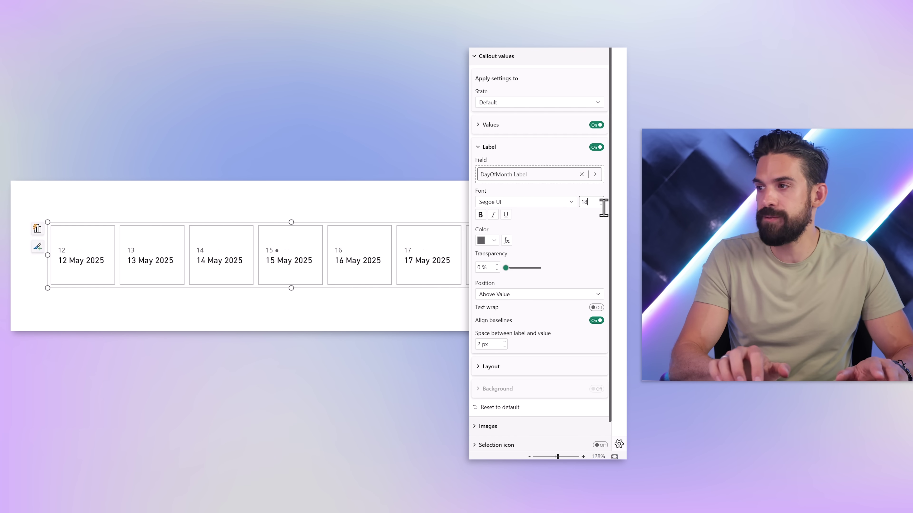
text(18)
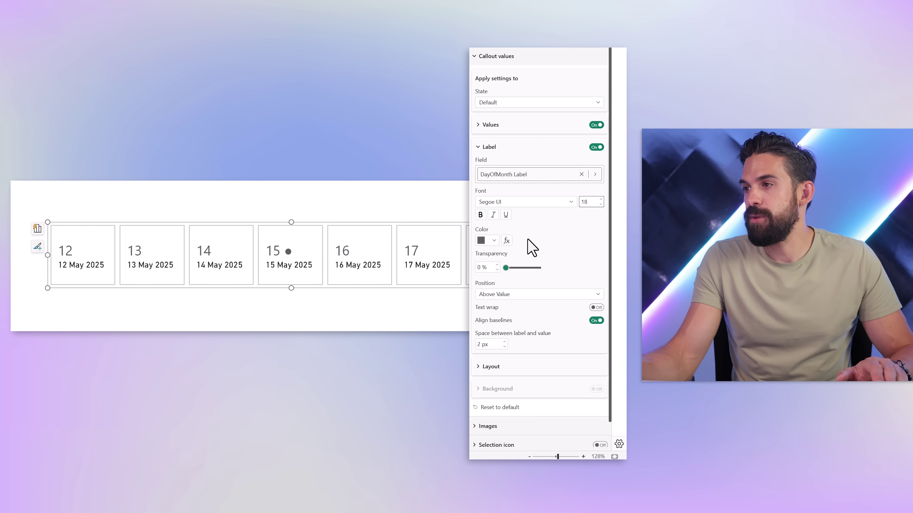
click(534, 201)
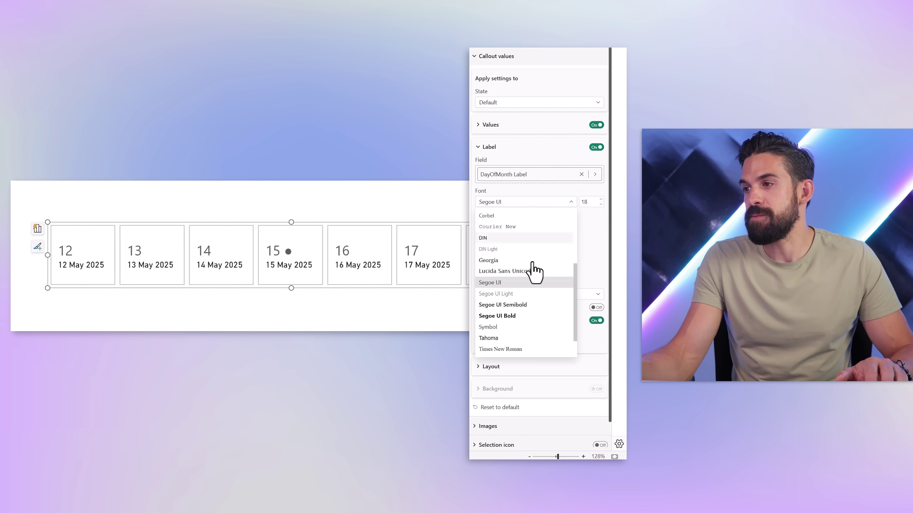
click(525, 317)
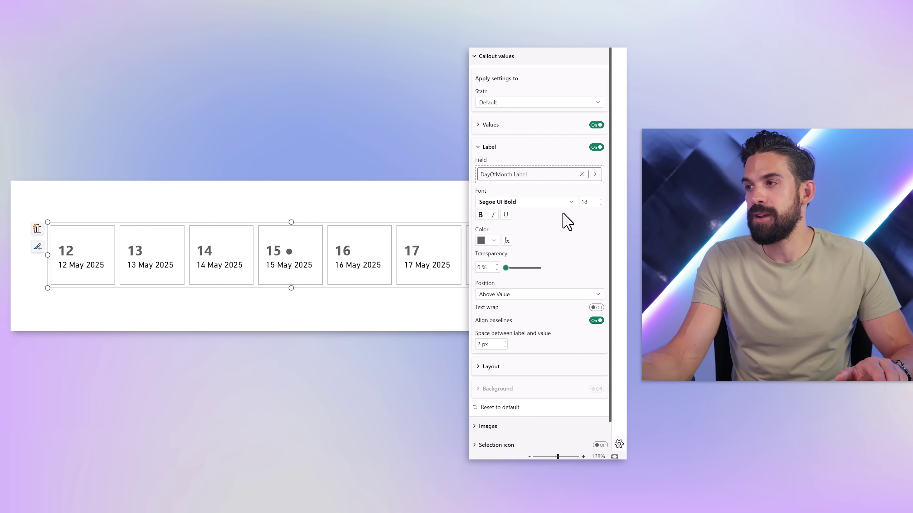
Step: Reduce the callout label's font size to 16 and collapse the label settings
click(599, 207)
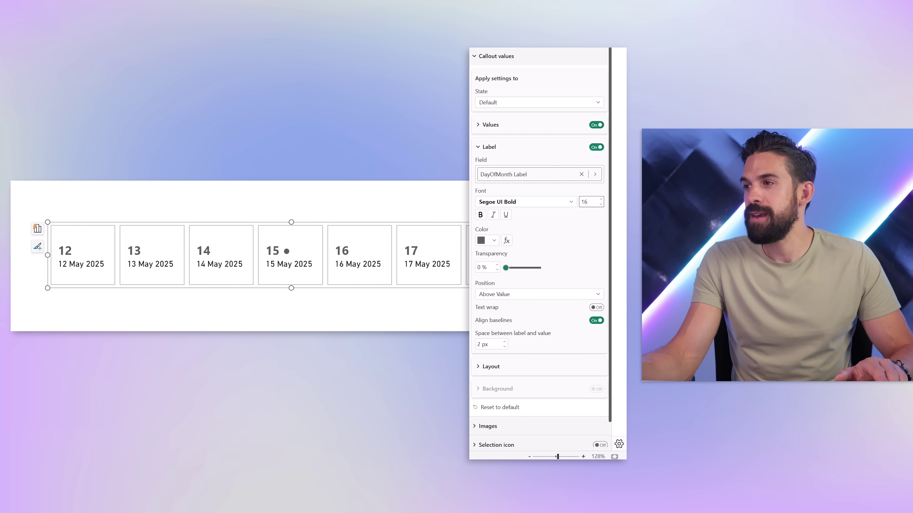
click(487, 153)
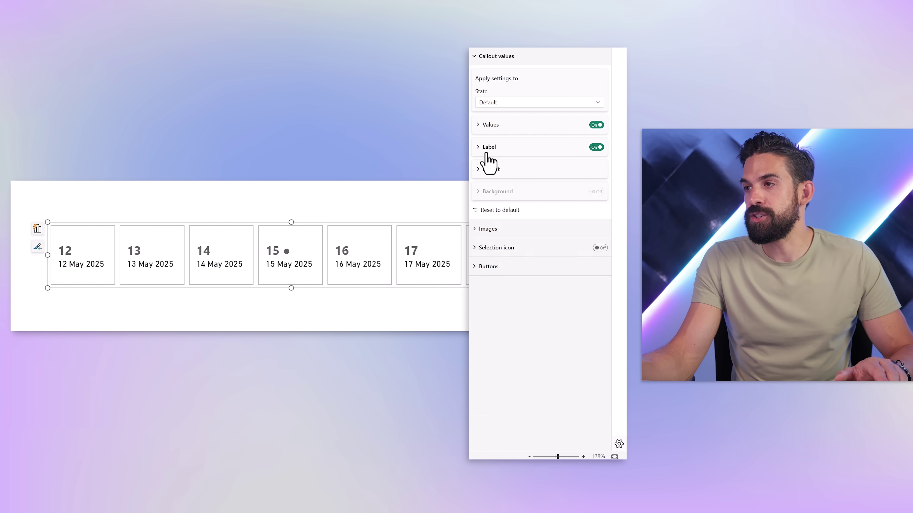
Step: Set the callout values' display units to Custom with the format code MMM
click(491, 136)
click(512, 280)
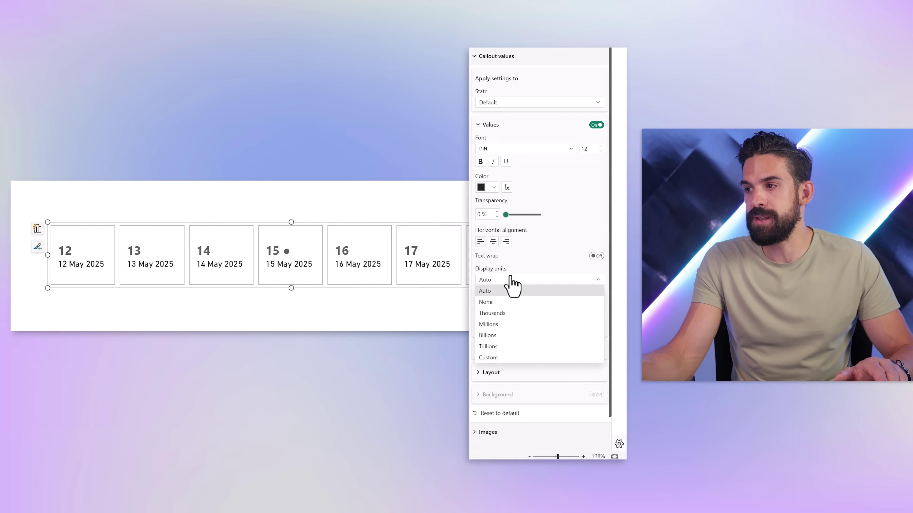
click(498, 356)
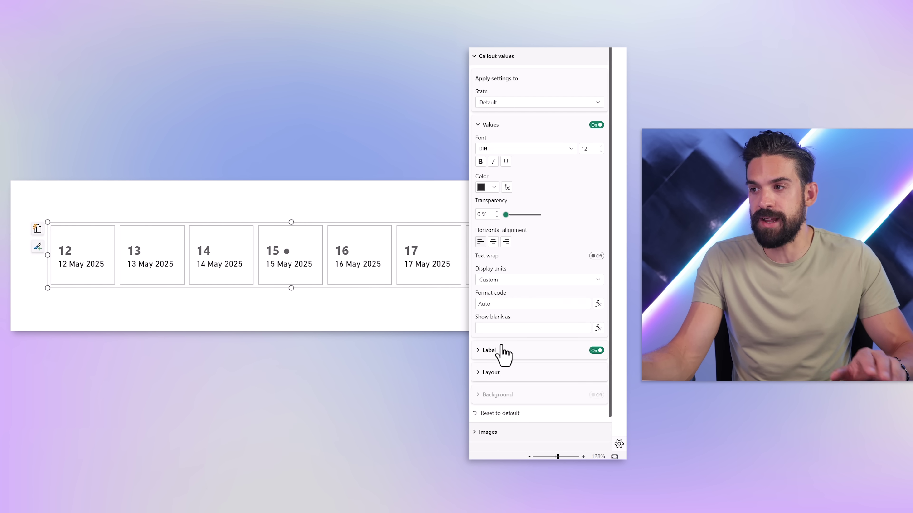
click(505, 308)
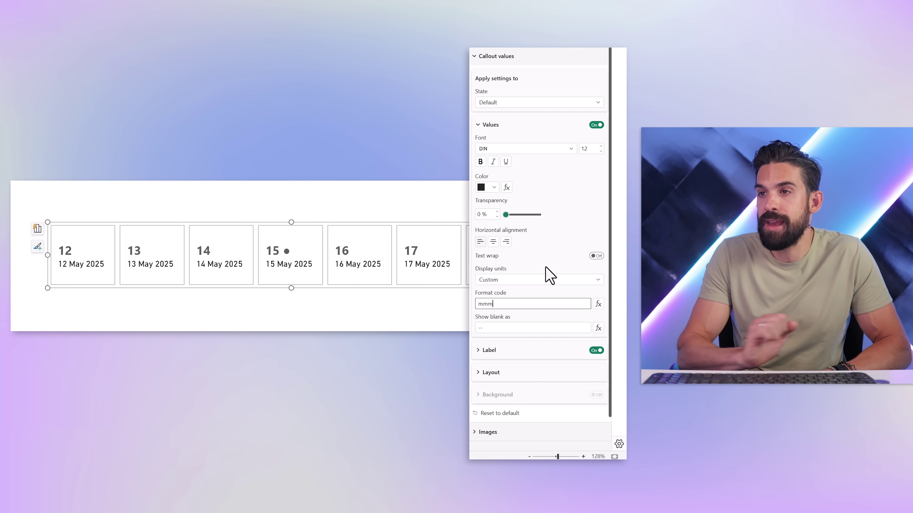
key(Return)
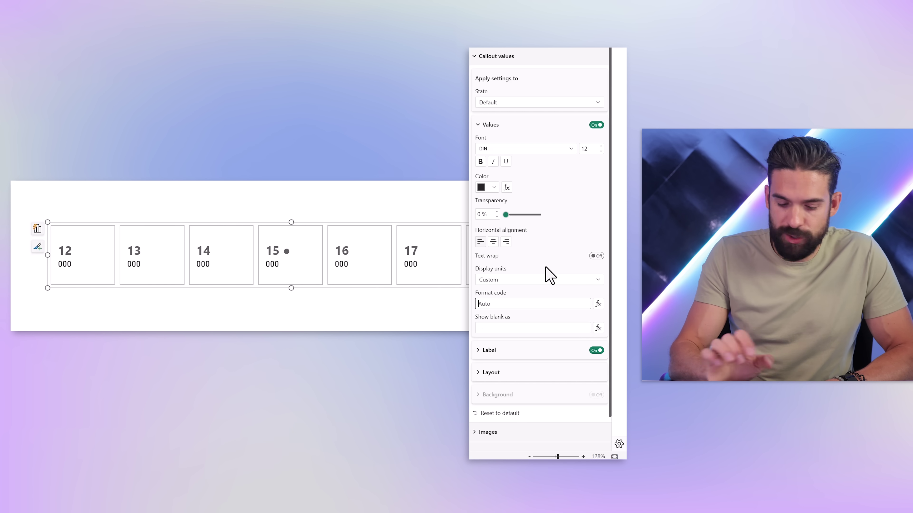
key(Return)
text(MMM)
key(Return)
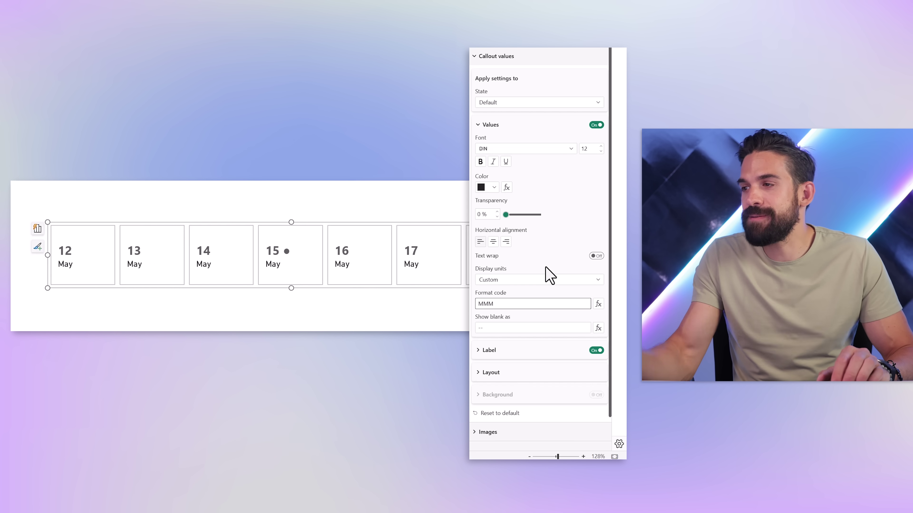
Step: Format the callout values in Segoe UI, size 10, with the White, 30% darker color
click(494, 188)
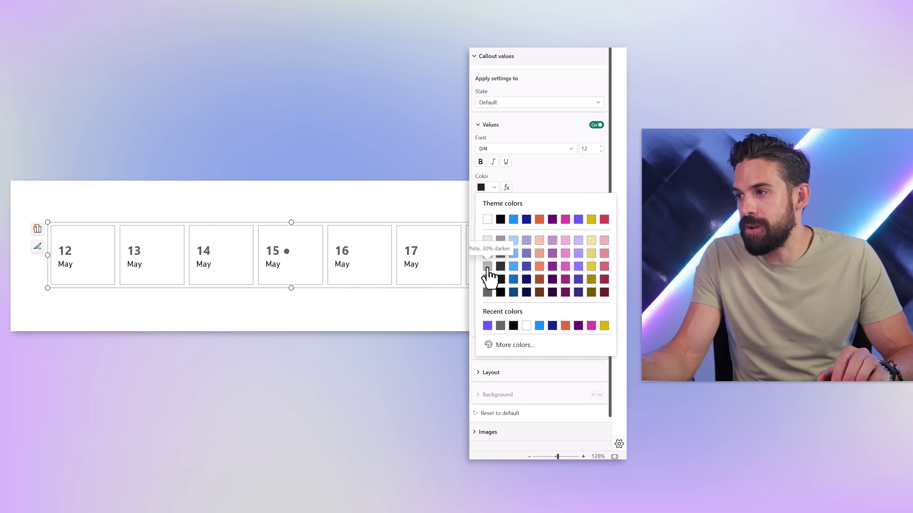
click(488, 266)
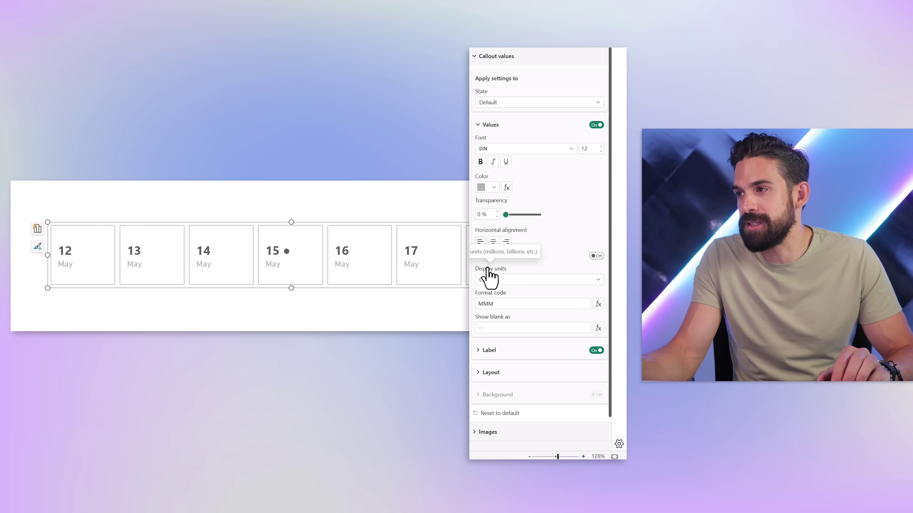
click(600, 151)
click(570, 149)
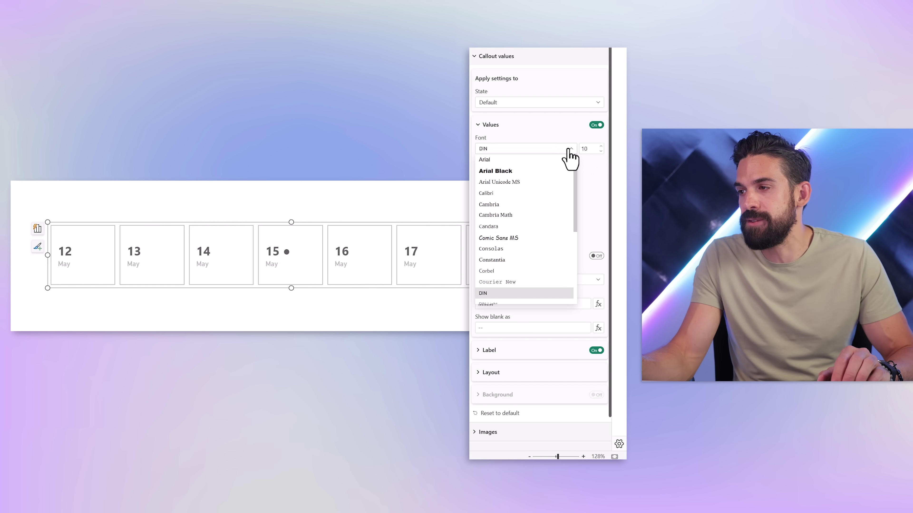
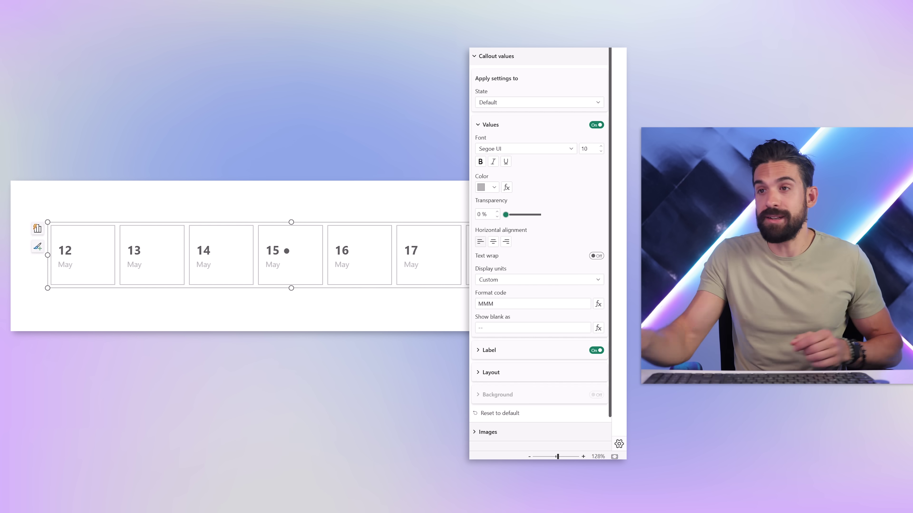
Step: Select the 15 May button and try a light gray fill without a border for the buttons' Selected state
click(292, 277)
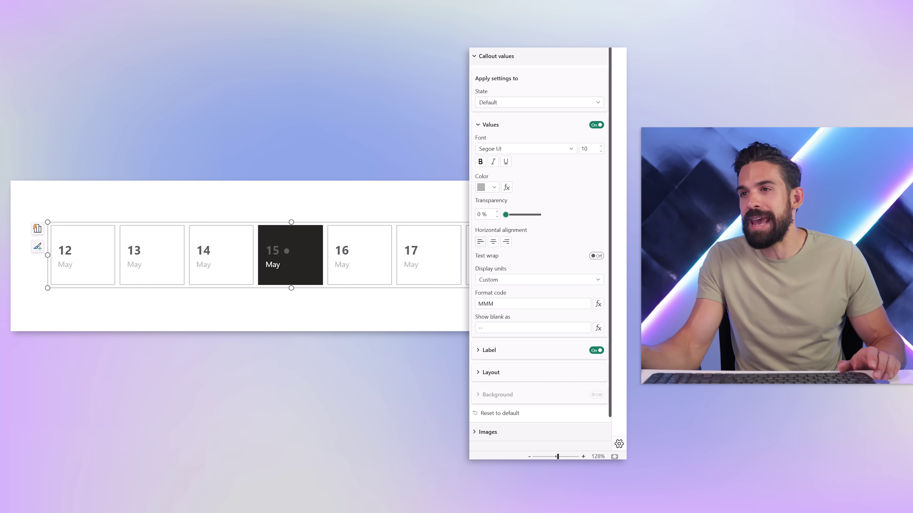
click(505, 126)
click(503, 57)
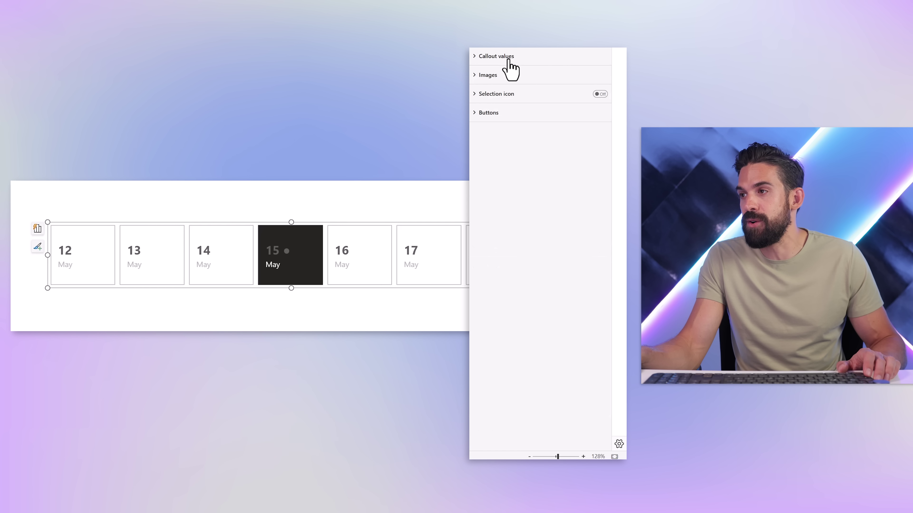
click(503, 114)
click(493, 250)
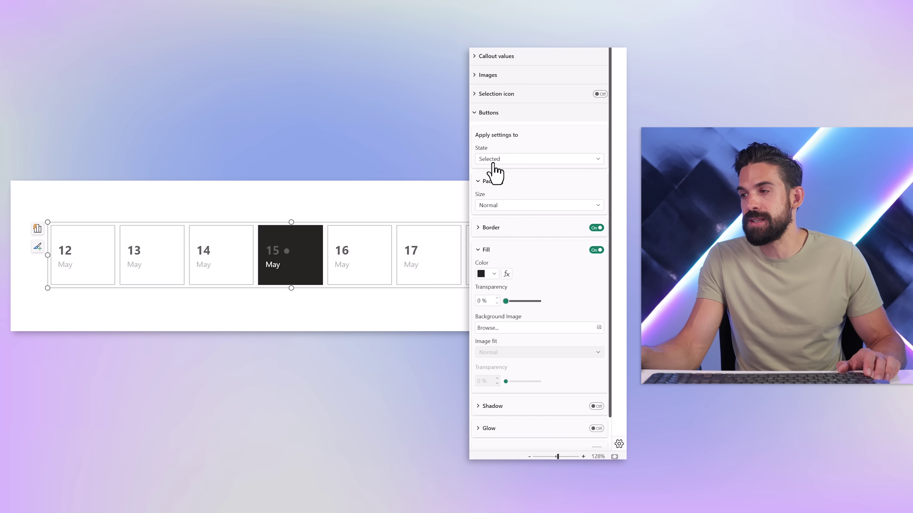
click(494, 274)
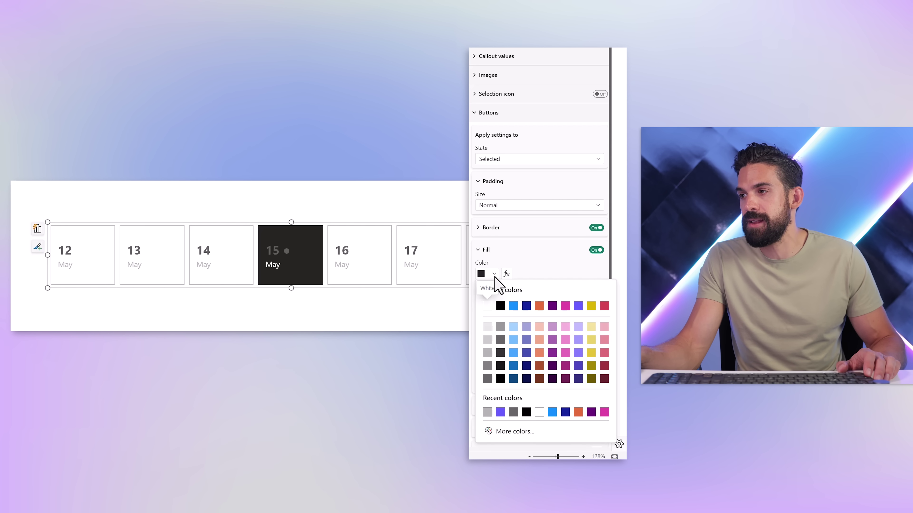
click(488, 327)
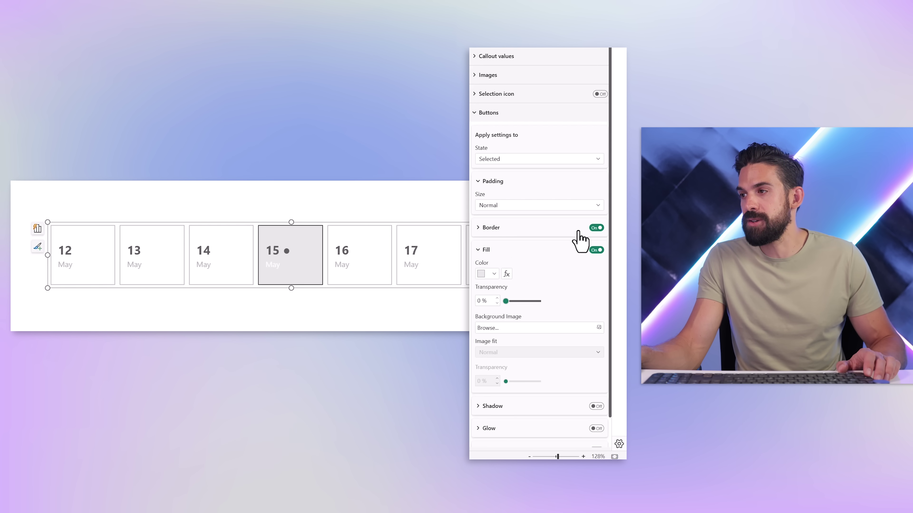
click(595, 228)
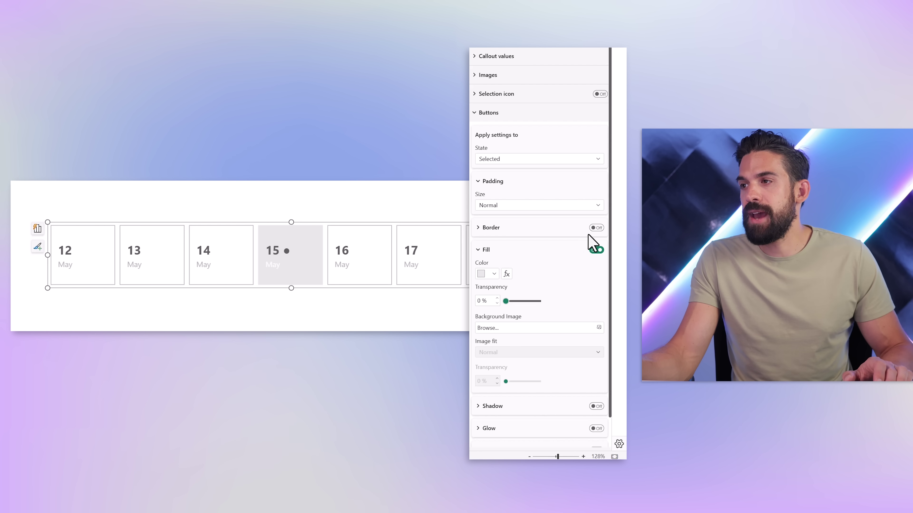
Step: Try turning off the button border in the Default state
click(539, 161)
key(Escape)
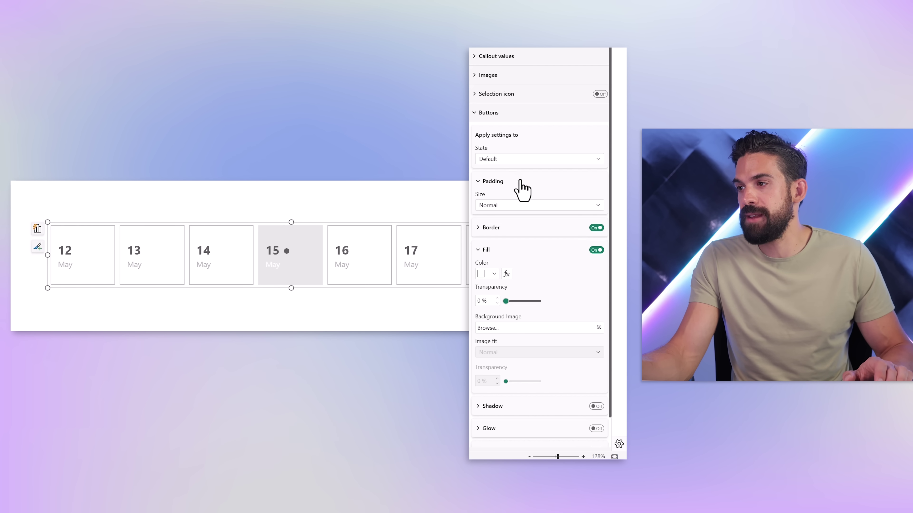
click(596, 228)
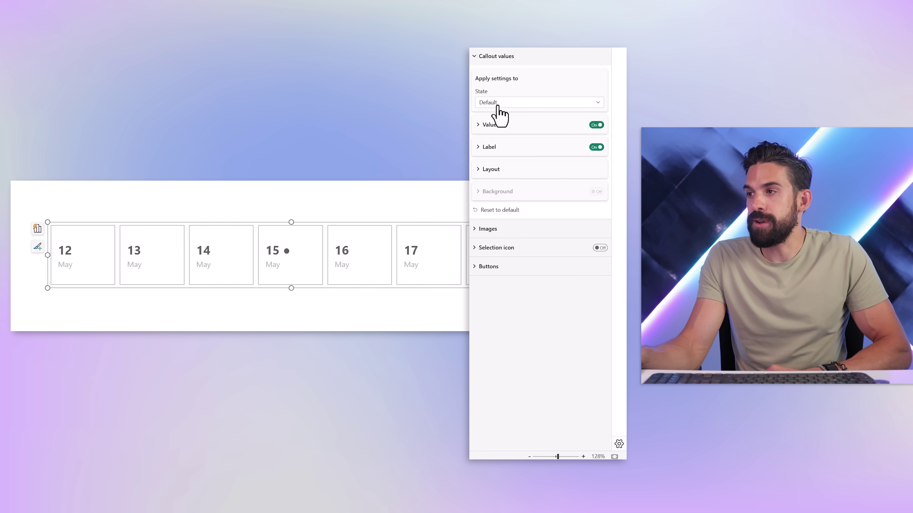
Step: Align the callout content to the top vertically and center the callout values horizontally
click(494, 170)
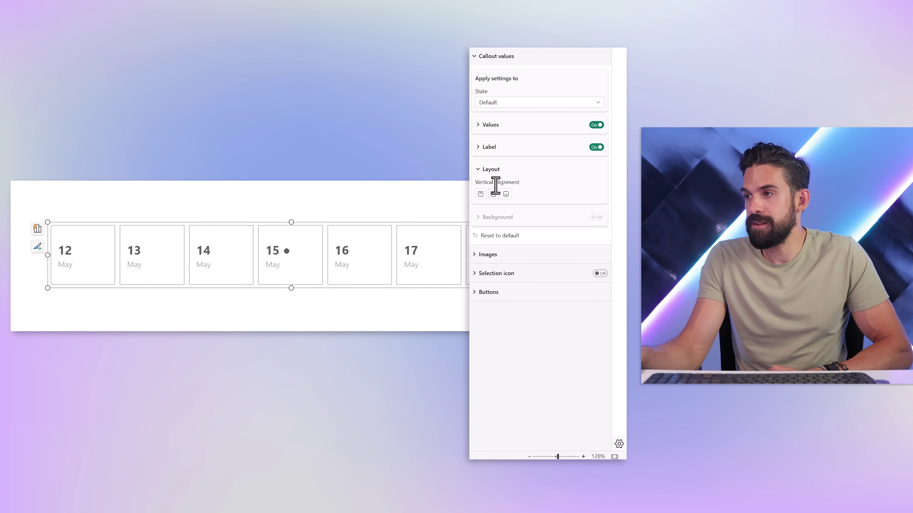
click(480, 194)
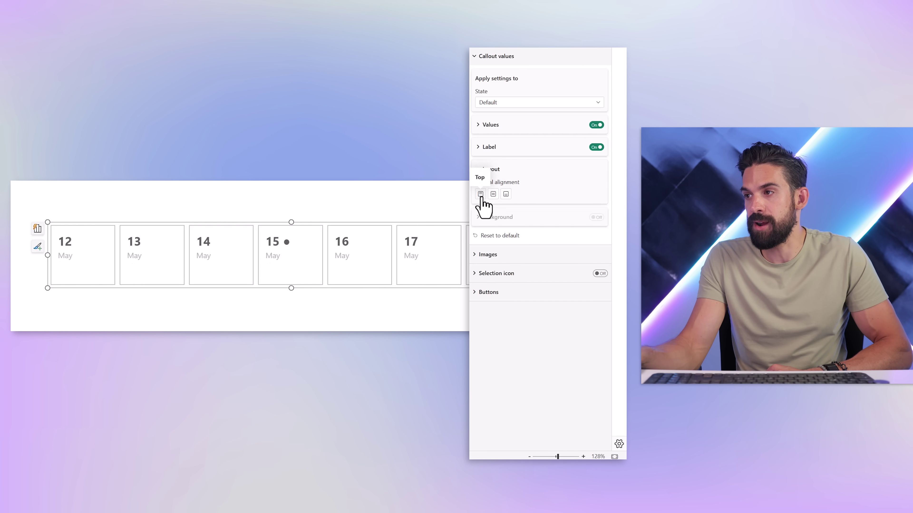
click(492, 127)
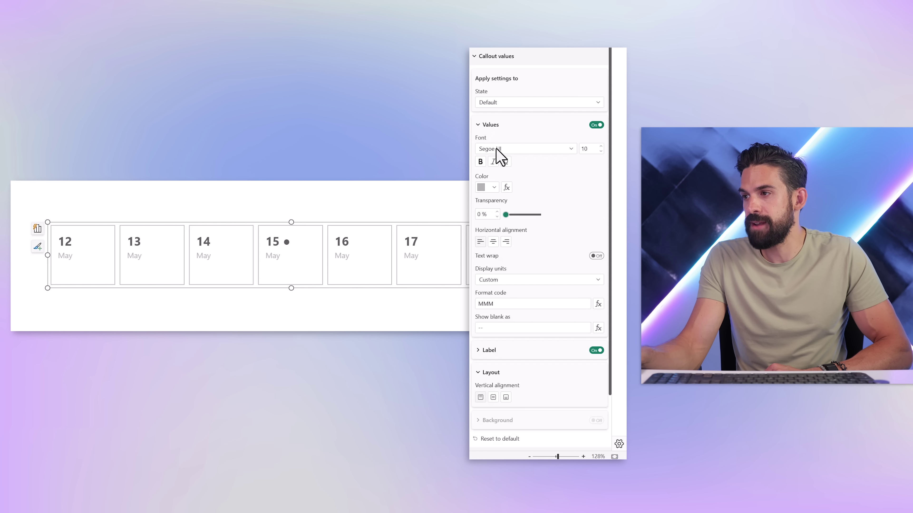
click(493, 242)
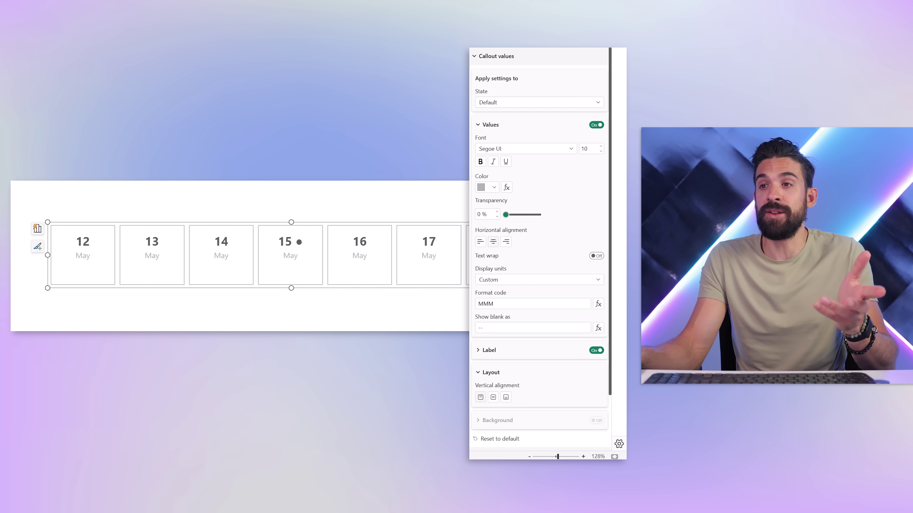
Step: Select the 15 May button and assign Default.png as the fill background image for the buttons' Default state
click(298, 274)
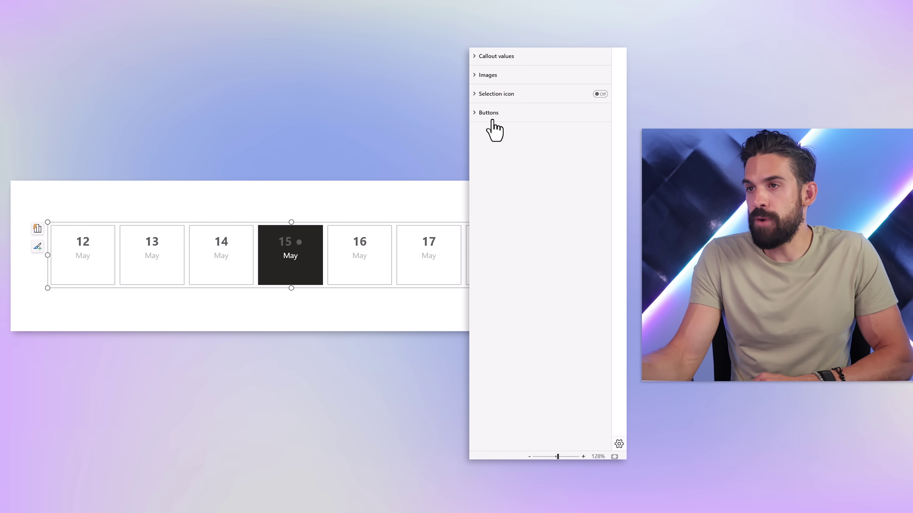
click(492, 120)
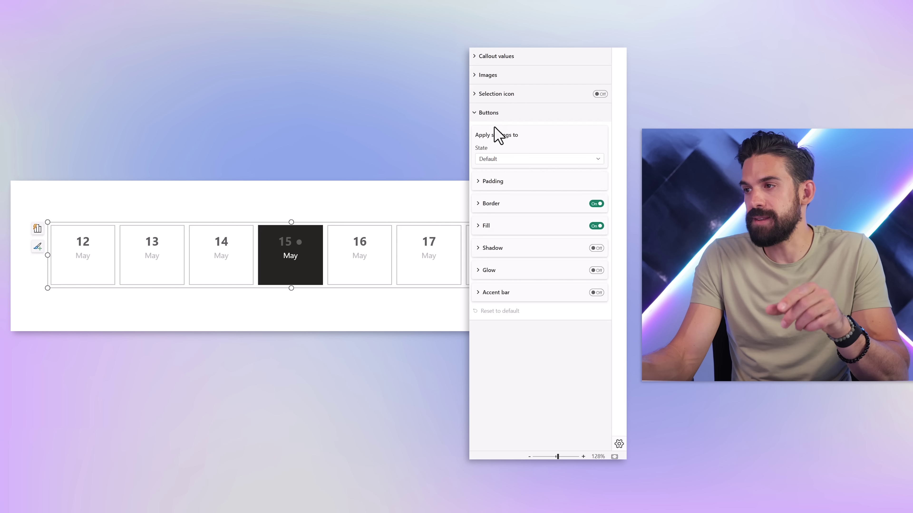
click(490, 226)
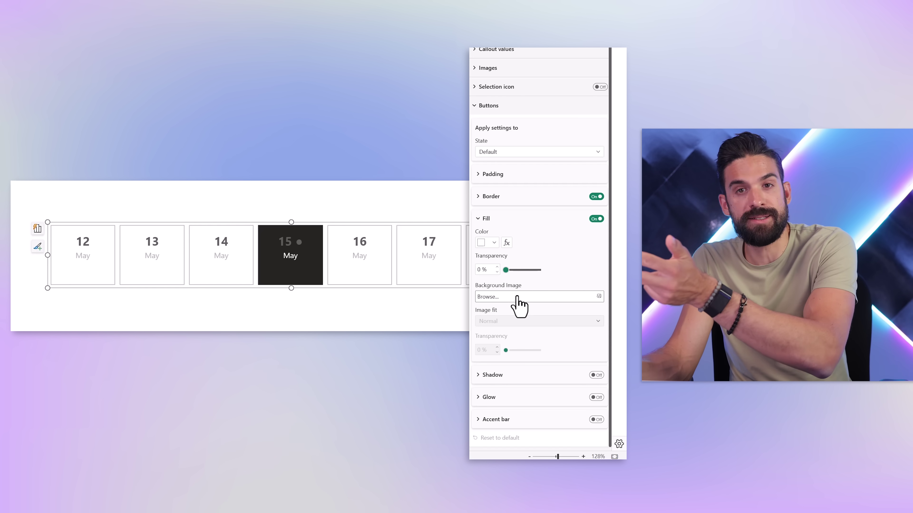
click(517, 297)
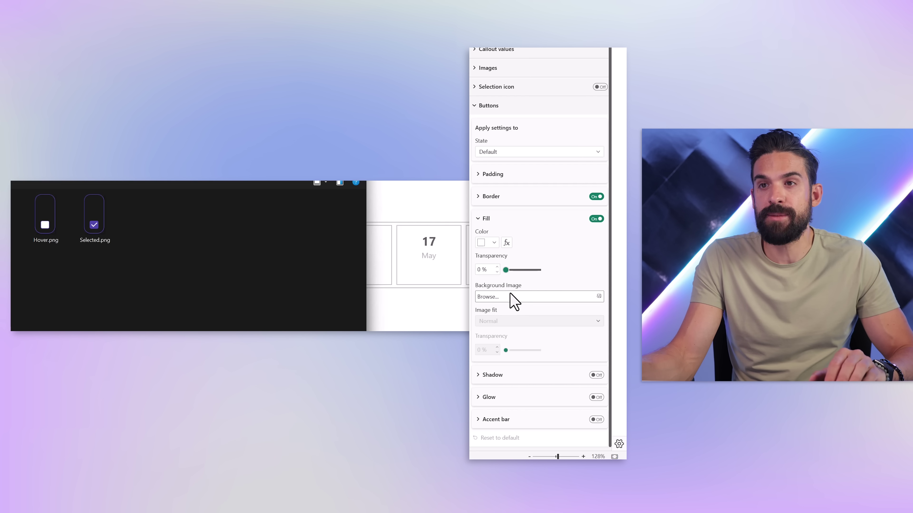
double_click(16, 219)
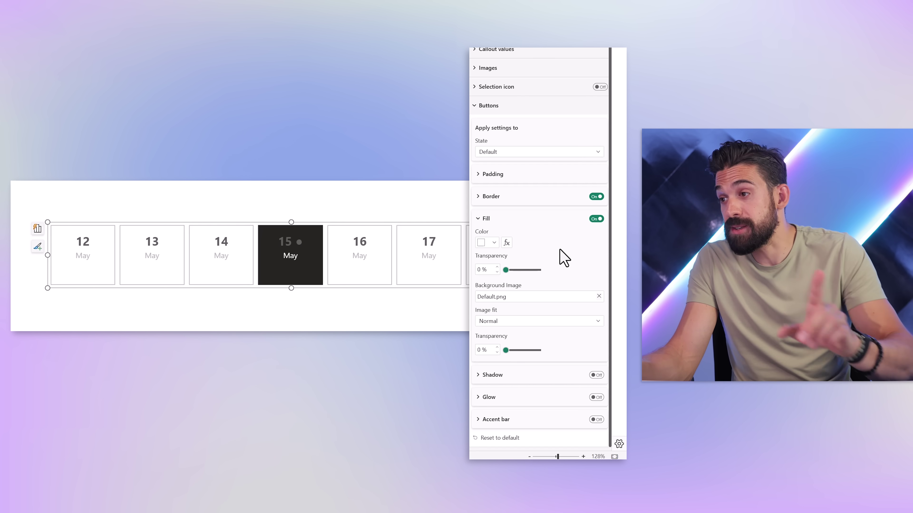
Step: Set the background image fit to Fit and turn off the border of the Default-state buttons
click(510, 323)
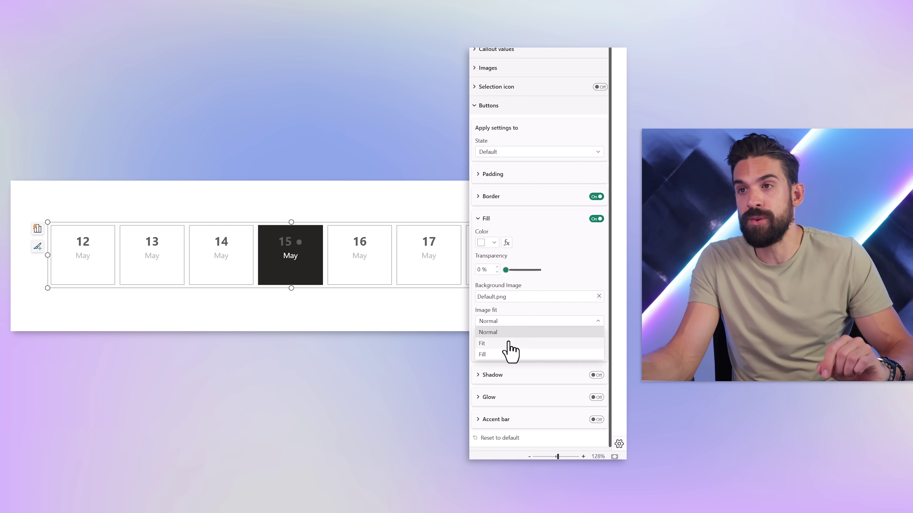
click(510, 343)
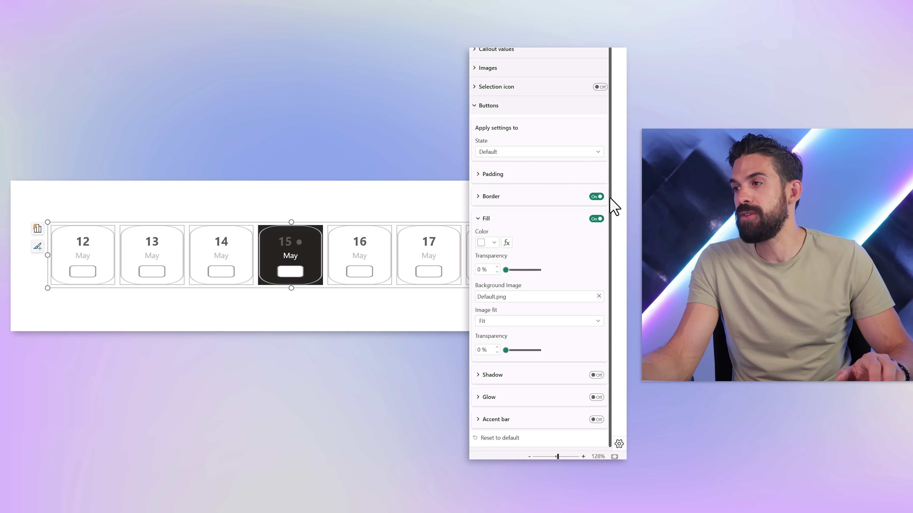
click(596, 196)
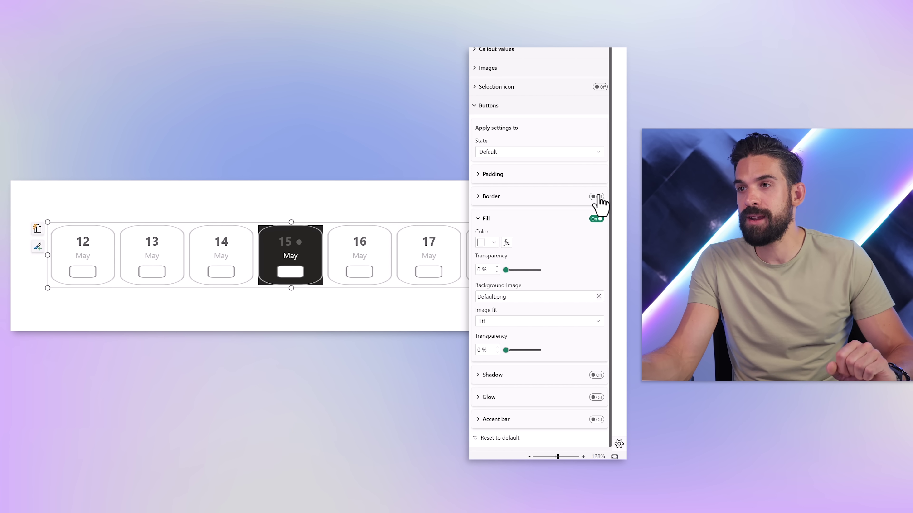
Step: Resize the slicer to be narrower and taller so its seven date buttons become upright
drag(535, 255, 342, 272)
drag(195, 288, 198, 316)
Step: Reduce the callout values' font size and set the callout label's font size to 14
scroll(489, 72, up, 5)
click(497, 200)
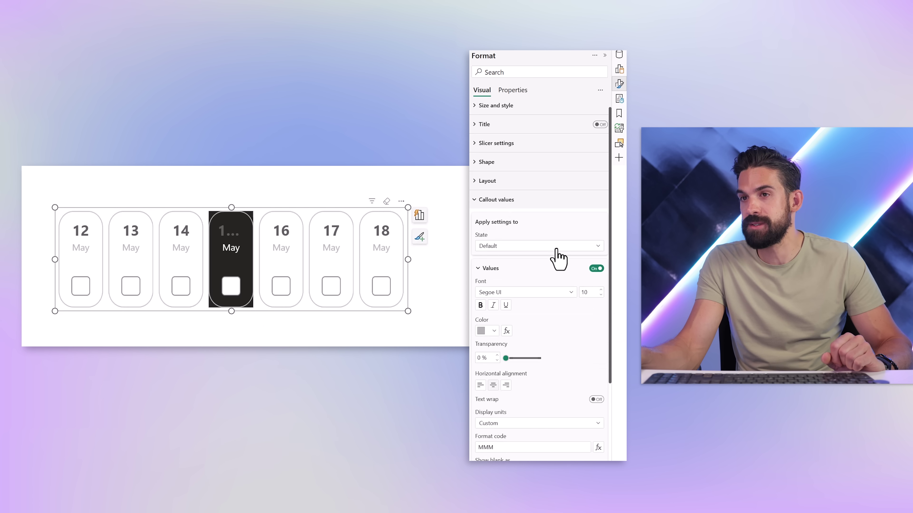
click(601, 295)
click(600, 296)
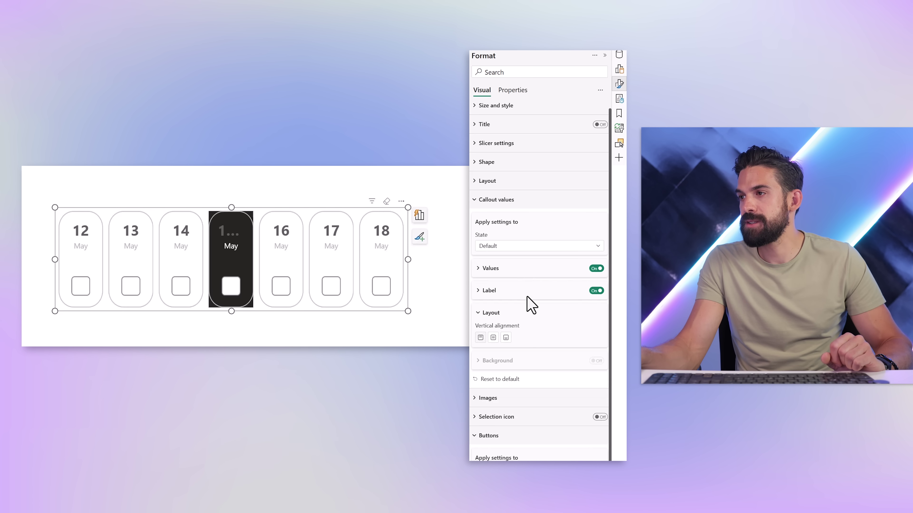
click(528, 296)
click(600, 348)
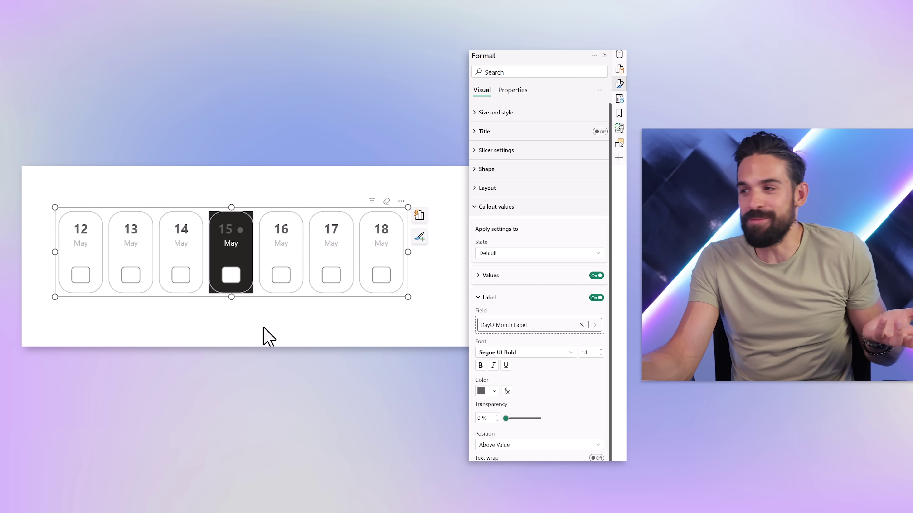
Step: Replace the Selected-state buttons' fill background image with Selected.png and set its image fit to Fit
click(507, 209)
click(493, 264)
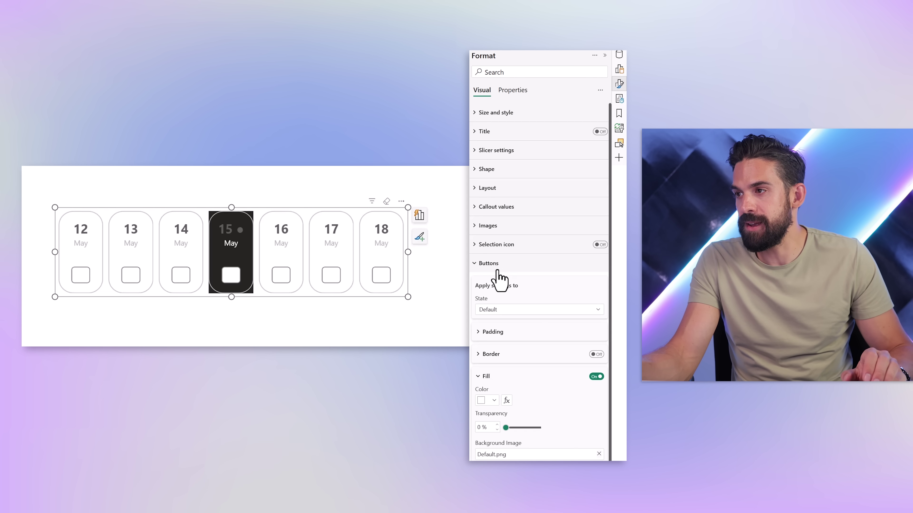
scroll(501, 317, down, 4)
click(503, 160)
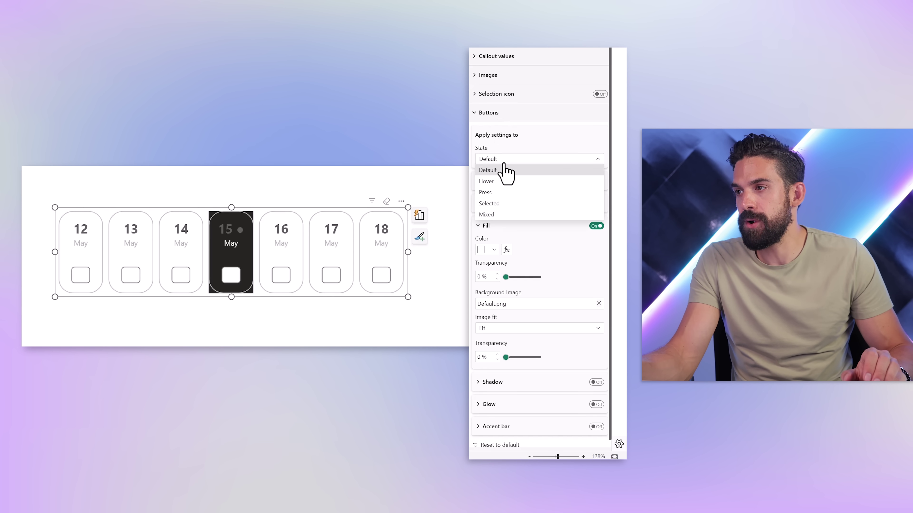
key(Escape)
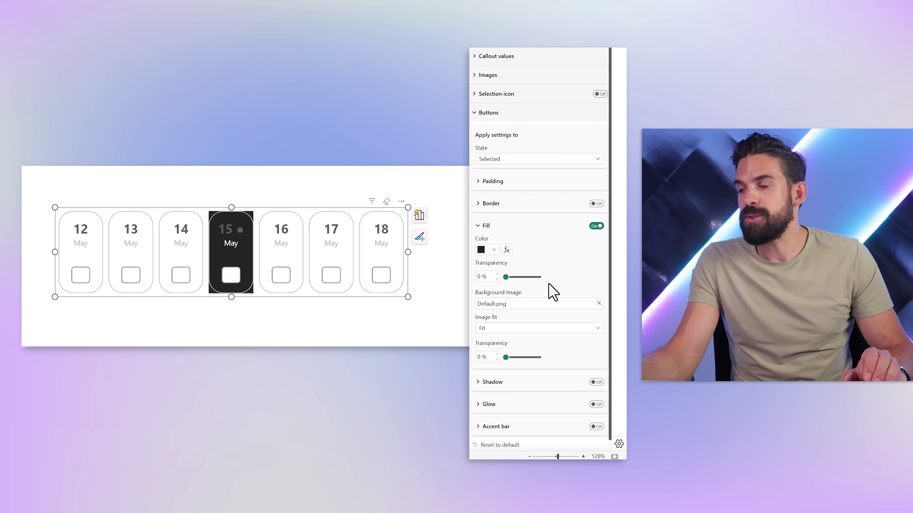
click(599, 304)
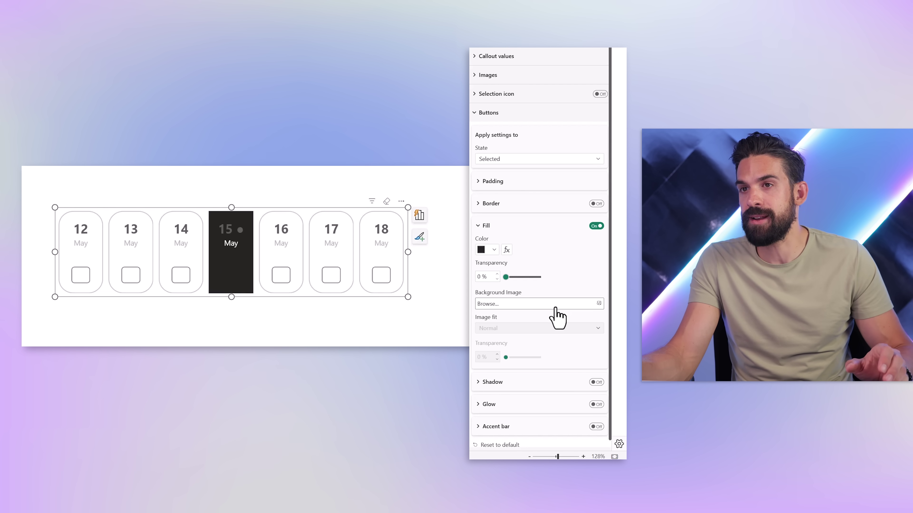
click(555, 305)
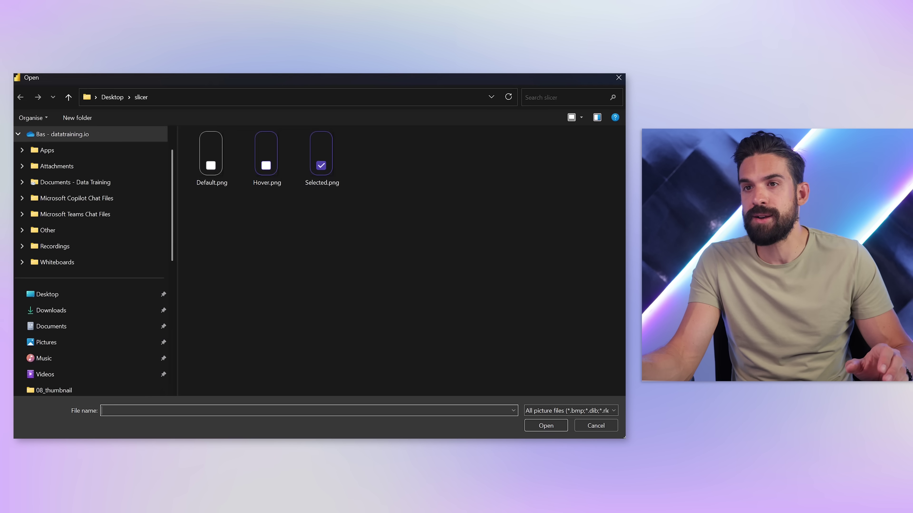
double_click(324, 178)
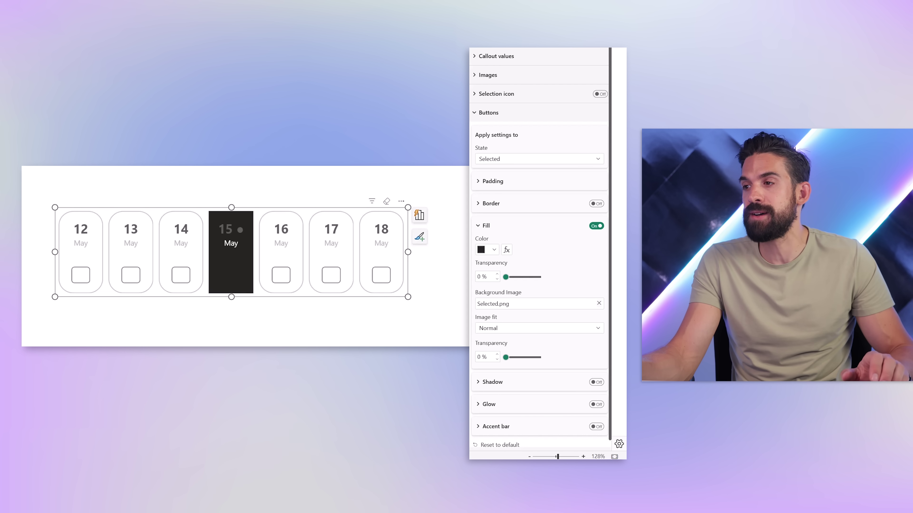
click(514, 328)
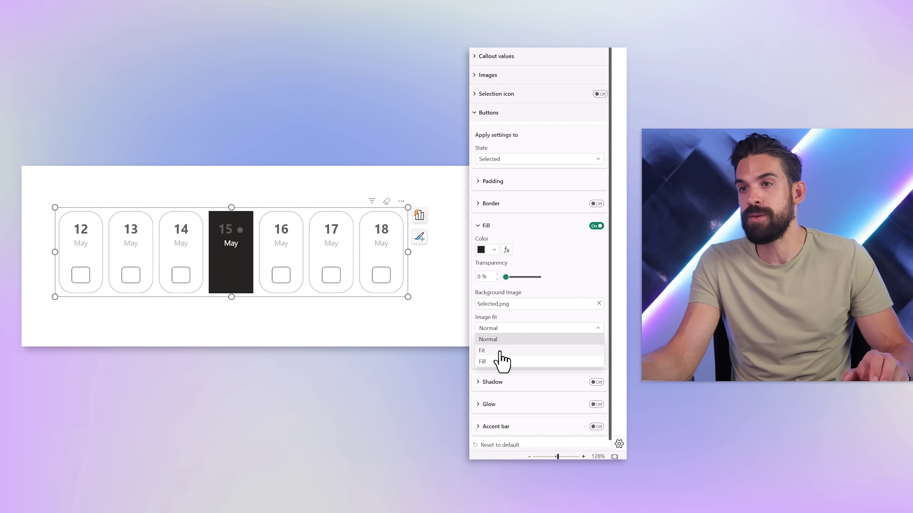
click(499, 351)
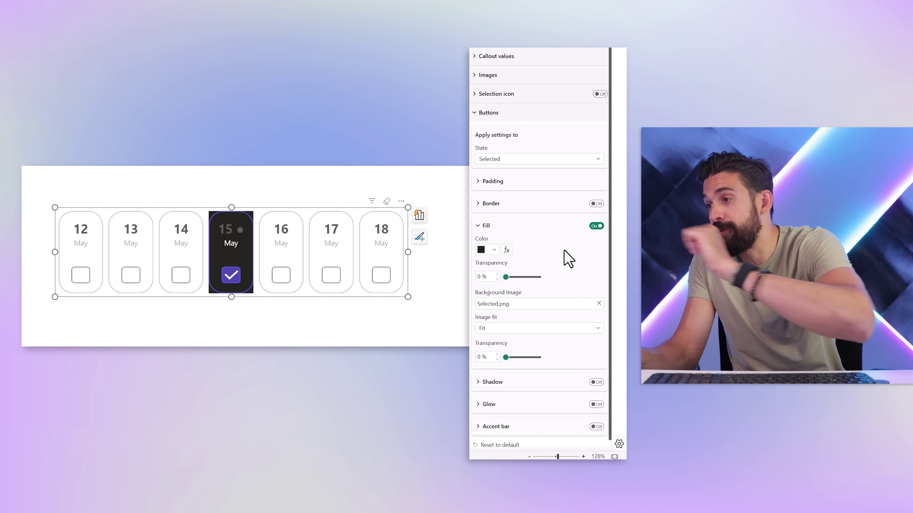
Step: Set the fill color transparency of the Selected-state buttons to 86%
drag(505, 278, 536, 278)
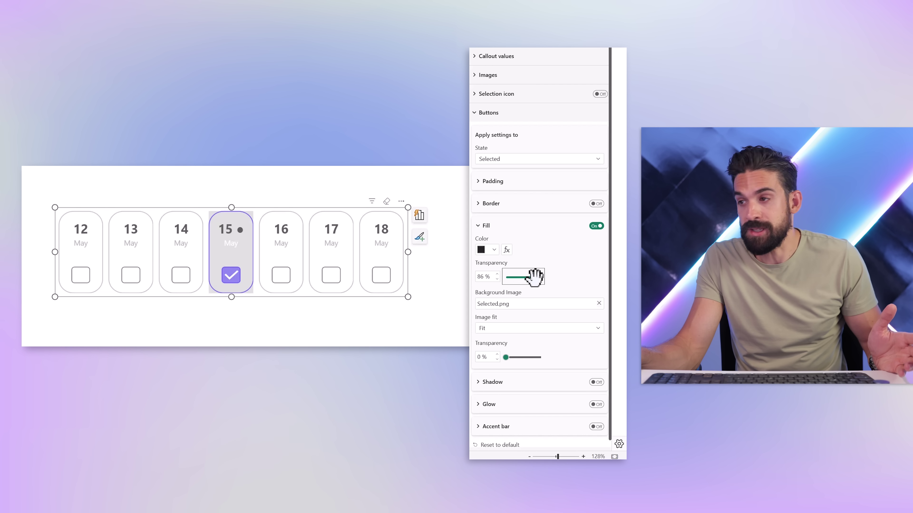
click(483, 251)
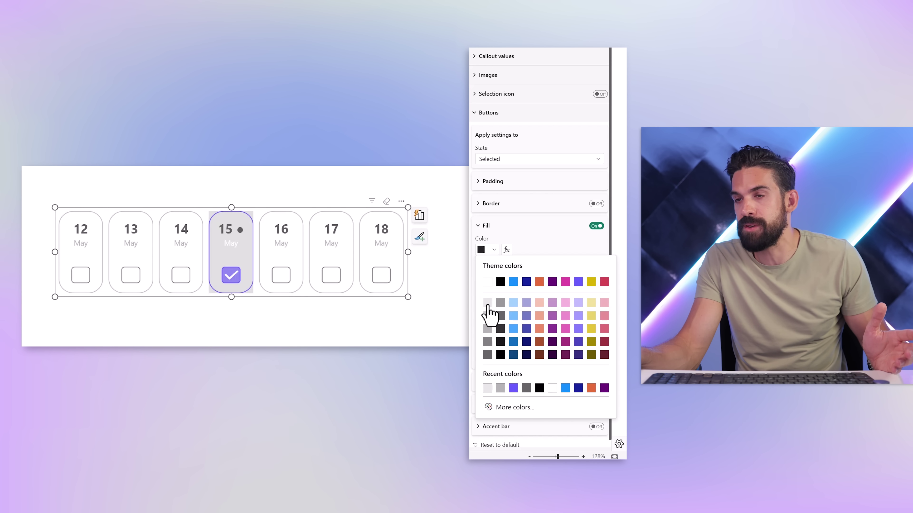
click(540, 254)
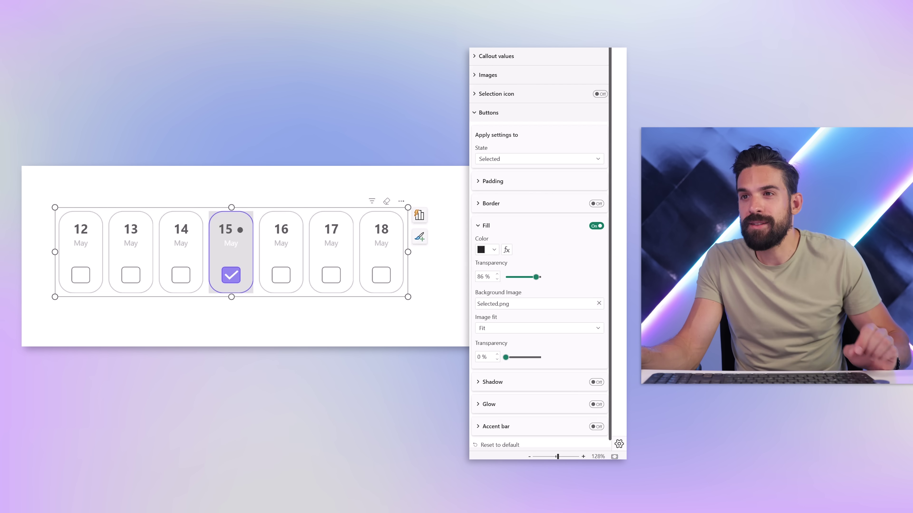
Step: Change the slicer buttons' shape to Rounded Rectangle with 18 px rounded corners
scroll(533, 194, up, 5)
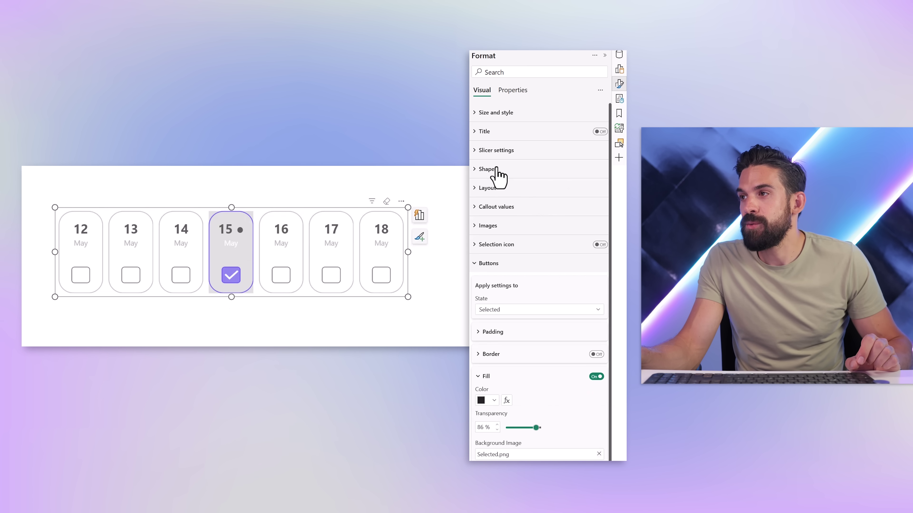
click(496, 168)
click(522, 216)
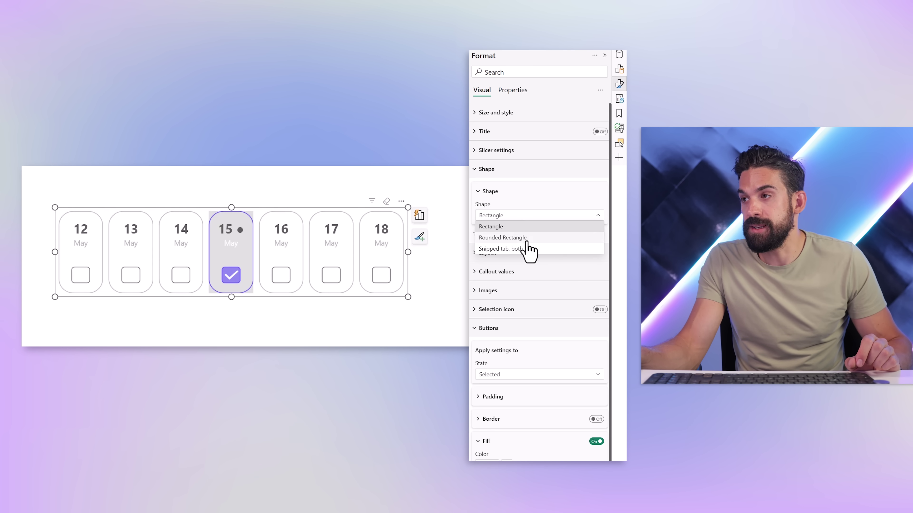
click(527, 241)
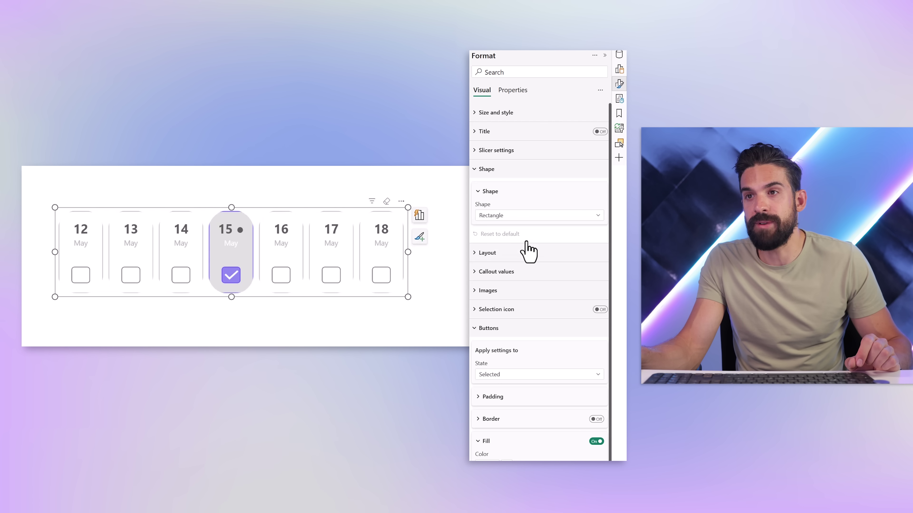
drag(521, 241, 515, 243)
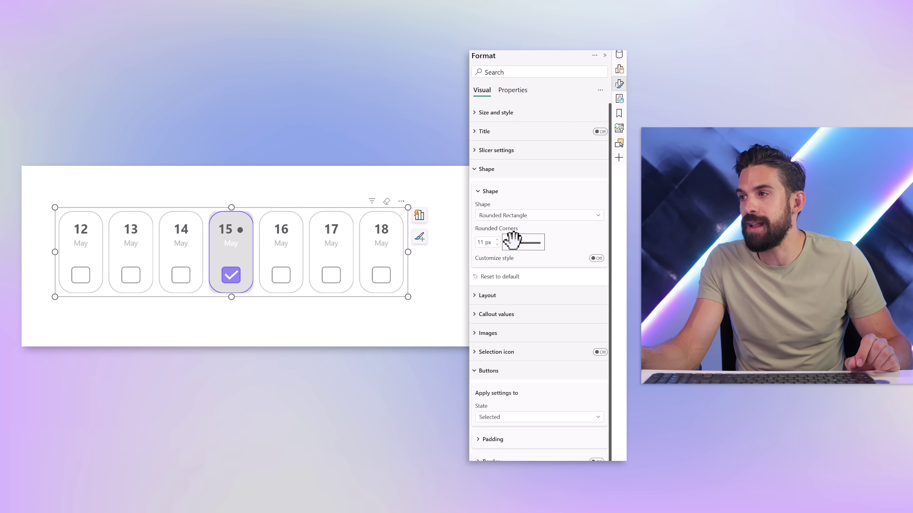
click(497, 240)
click(496, 240)
click(496, 239)
click(496, 240)
click(496, 240)
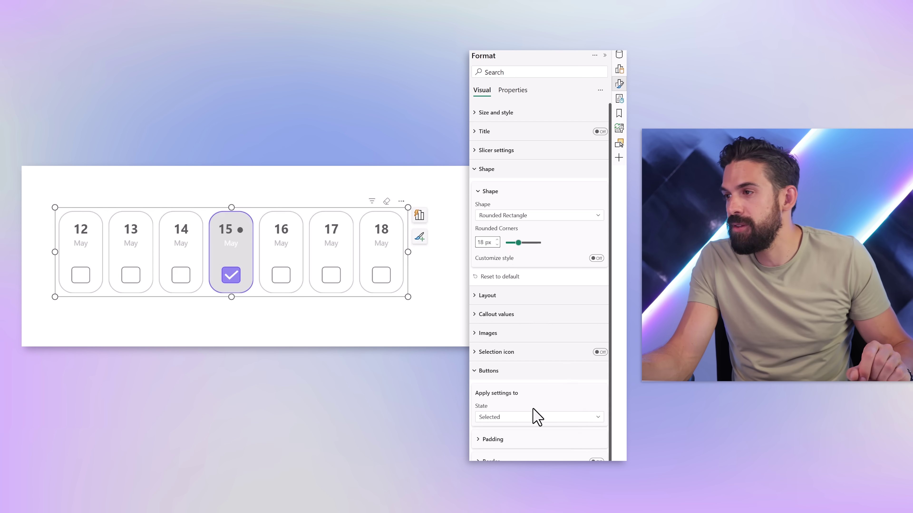
Step: Replace the Hover-state buttons' fill background image with Hover.png and set its image fit to Fit
click(533, 418)
click(519, 291)
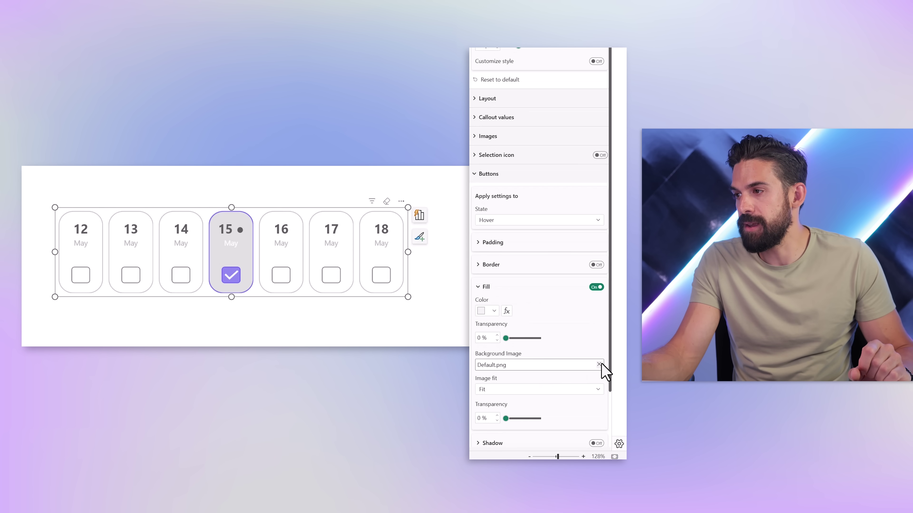
click(598, 364)
click(552, 368)
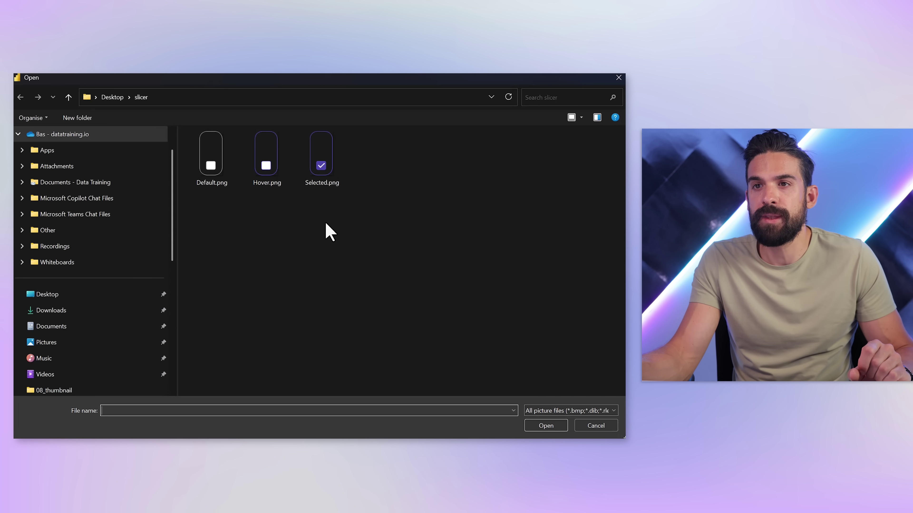
double_click(266, 158)
click(521, 389)
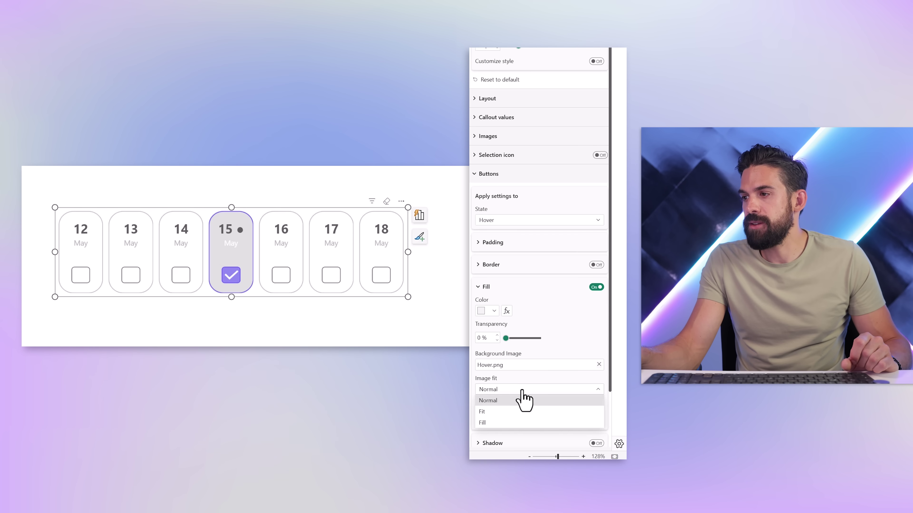
click(500, 412)
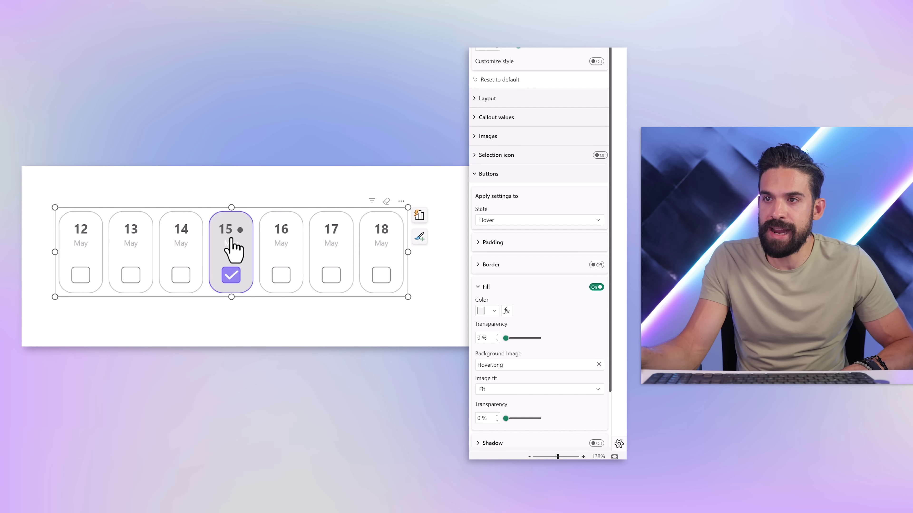
Step: Set the color of the month values to grey for the Selected state of the callout values
click(485, 179)
click(495, 163)
scroll(518, 201, down, 3)
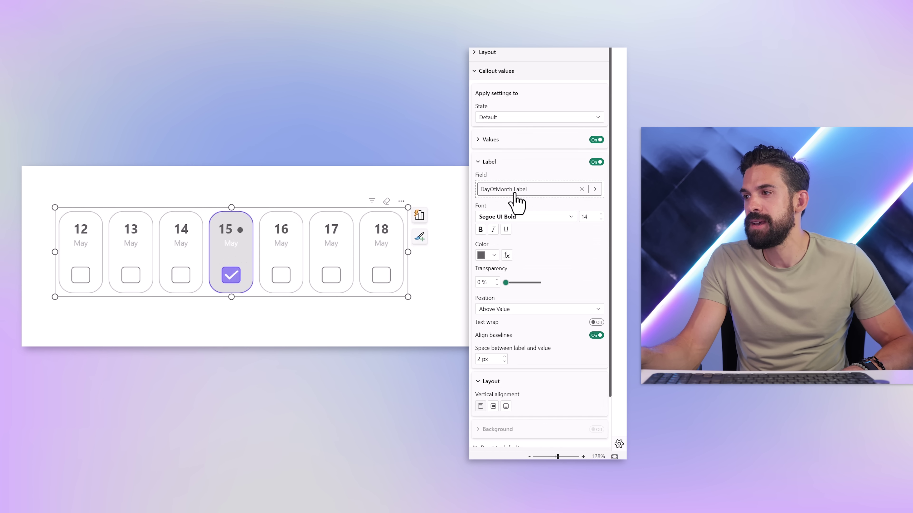
click(500, 118)
click(507, 165)
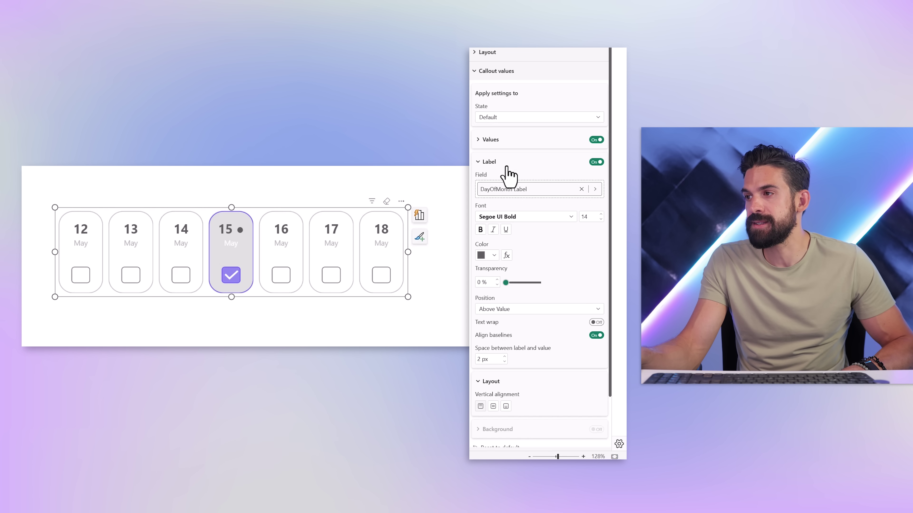
click(495, 141)
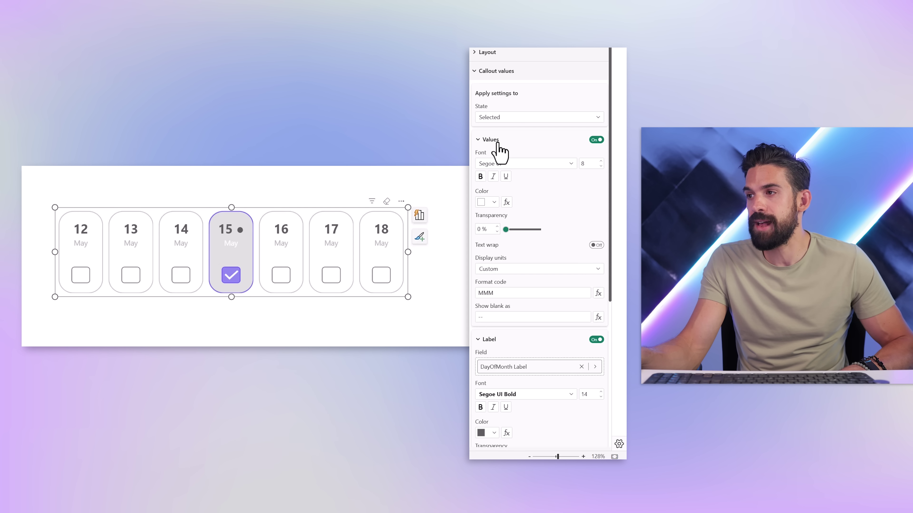
click(488, 202)
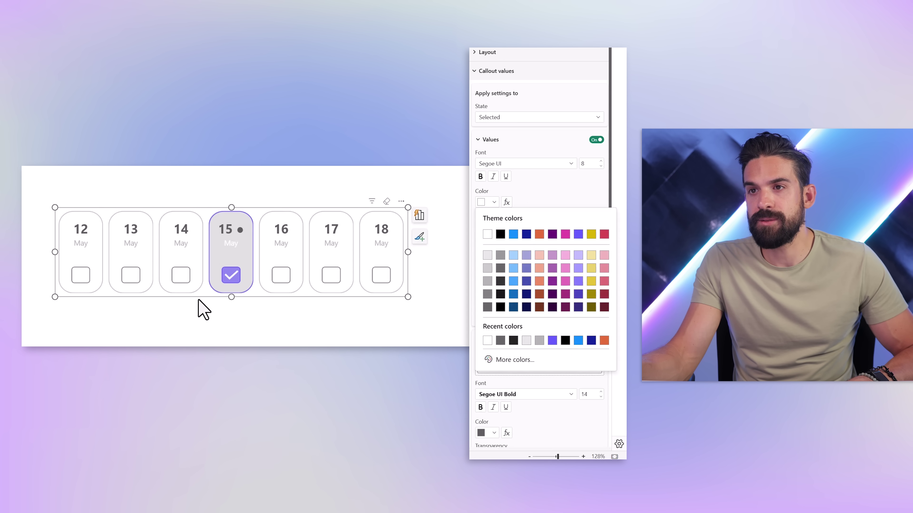
click(490, 284)
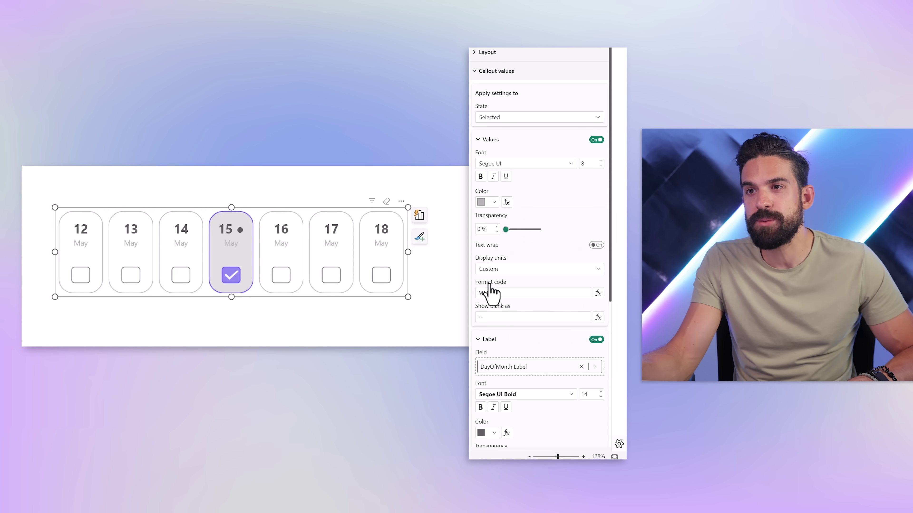
Step: Set the Selected-state callout label's color to the recently used purple
click(490, 141)
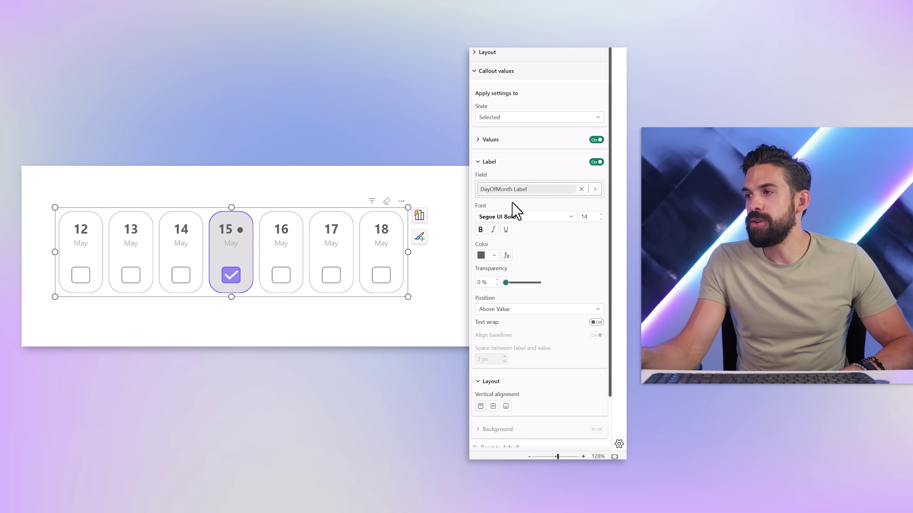
click(494, 258)
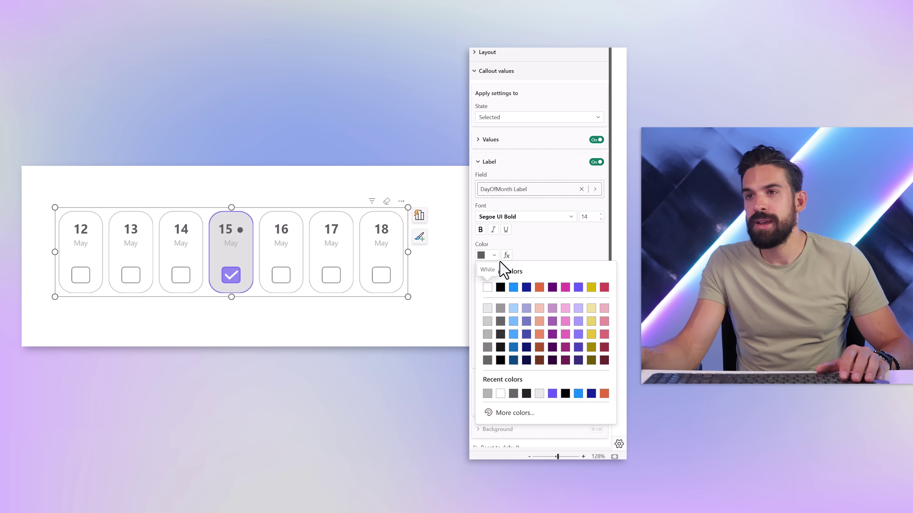
click(553, 394)
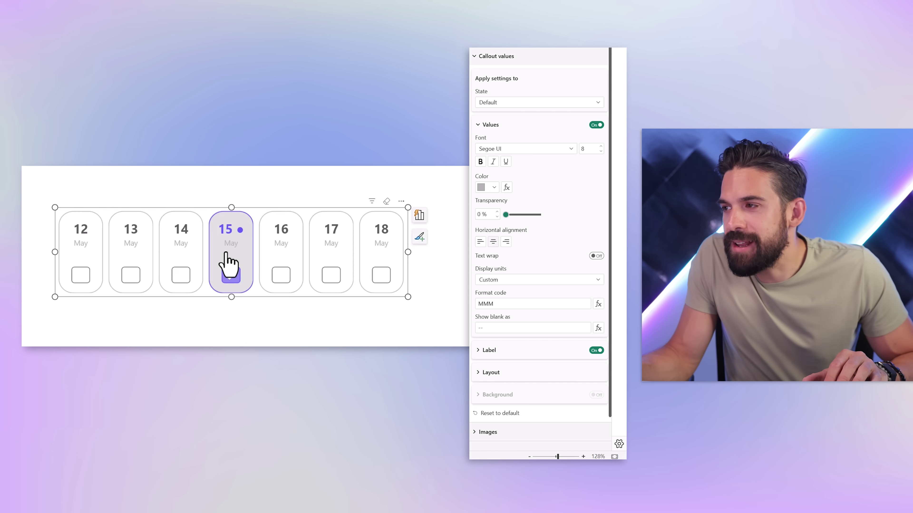
Step: Change the month values of the Selected-state callout to purple so they match the day label
click(226, 254)
click(514, 104)
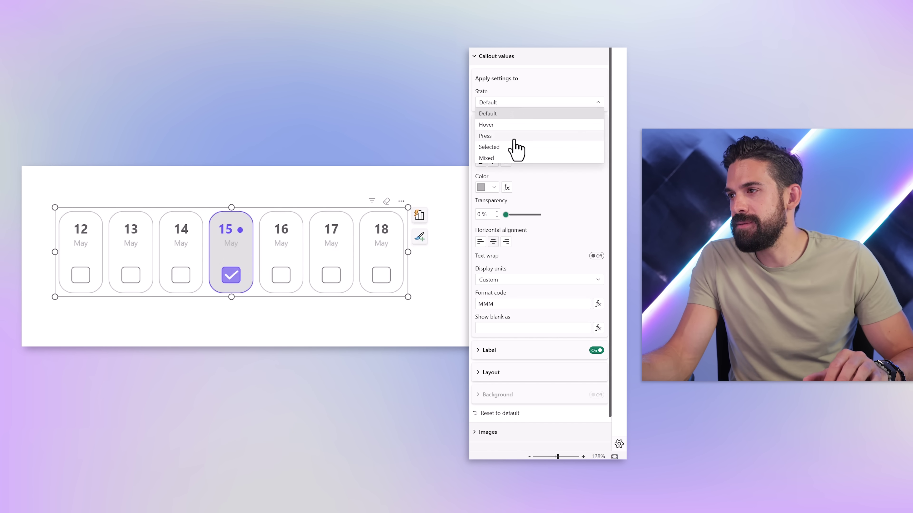
click(512, 147)
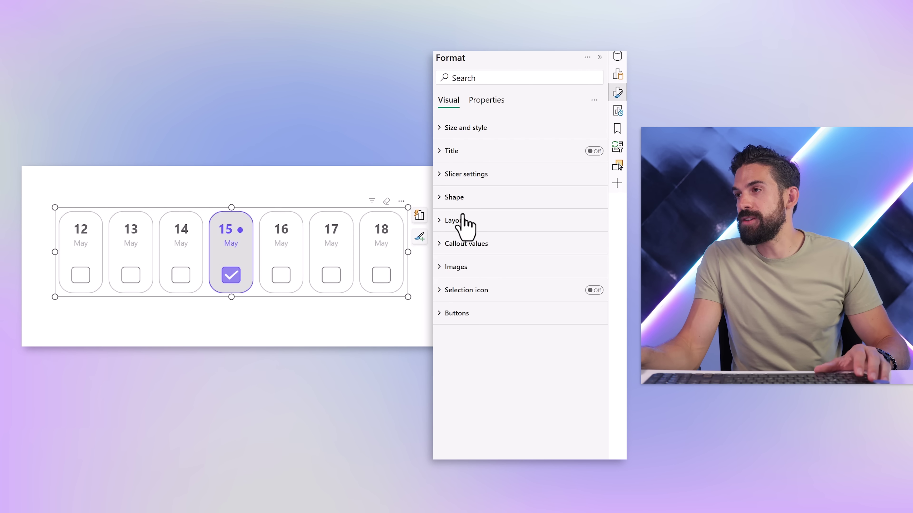
Step: Turn on the slicer's title and set its text to "Select Date"
click(472, 175)
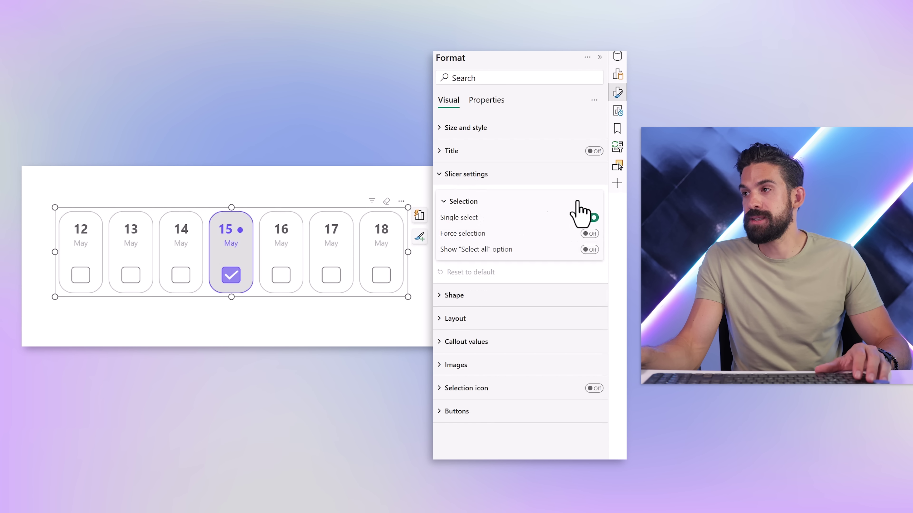
click(476, 152)
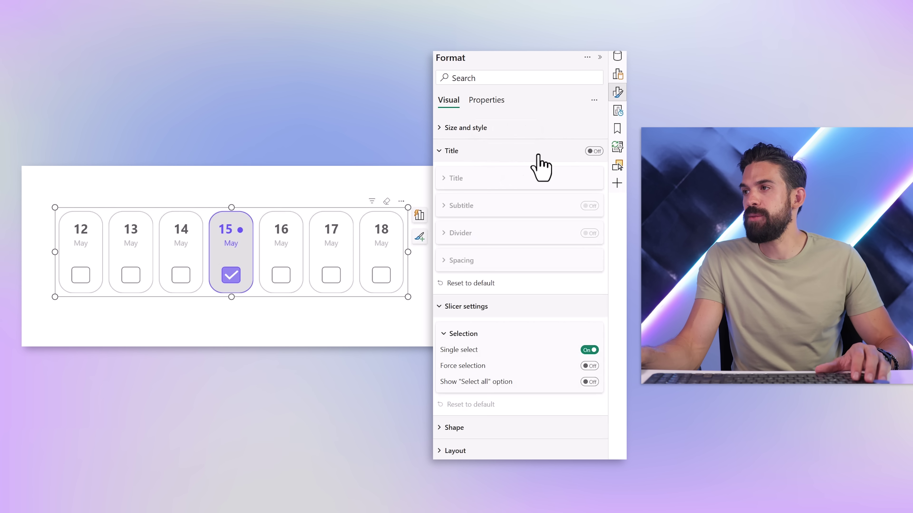
click(592, 151)
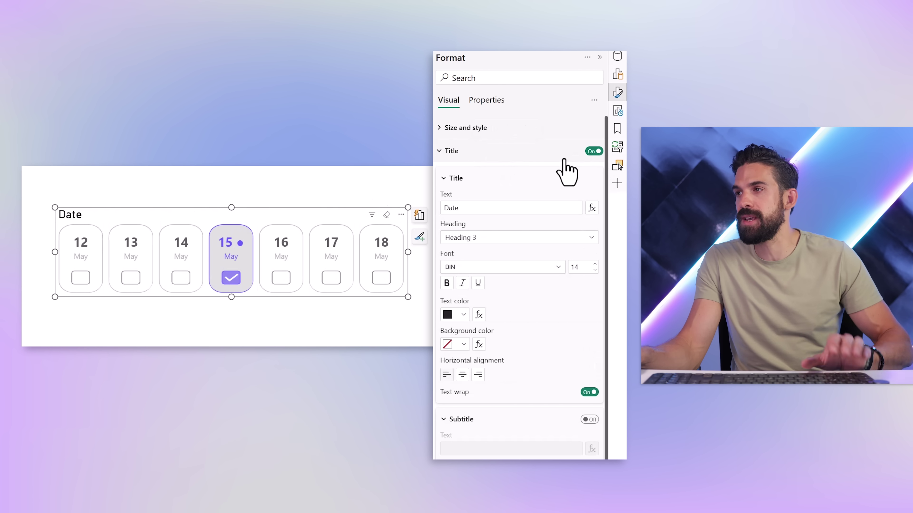
click(501, 212)
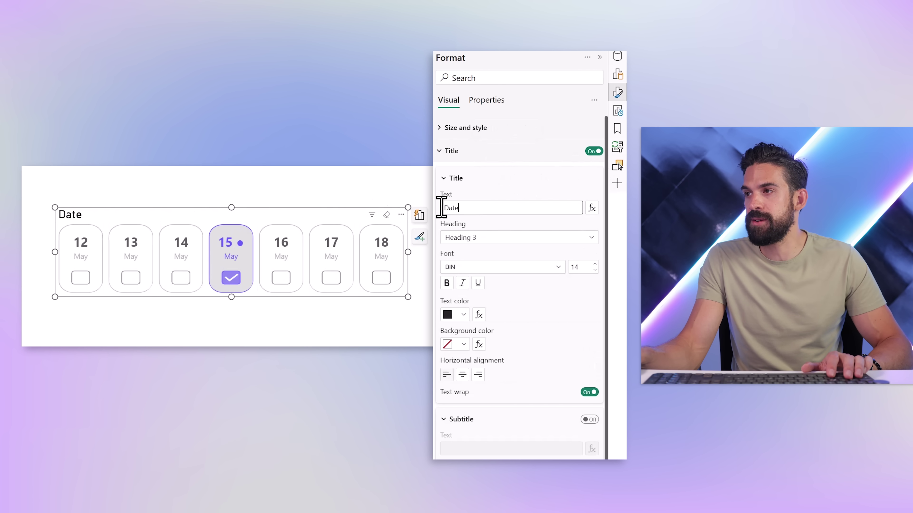
text(Select)
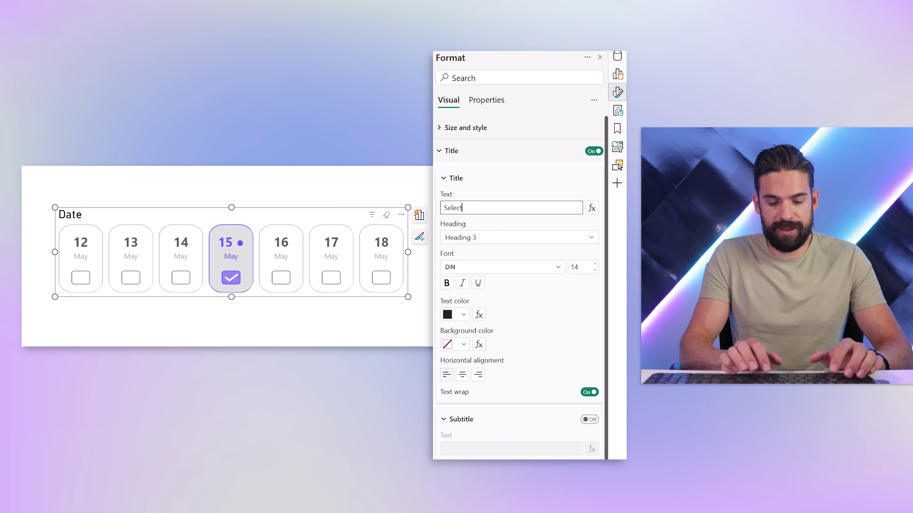
text( Date)
Step: Set the slicer title's font to Segoe UI and center it horizontally
click(525, 267)
scroll(503, 349, down, 5)
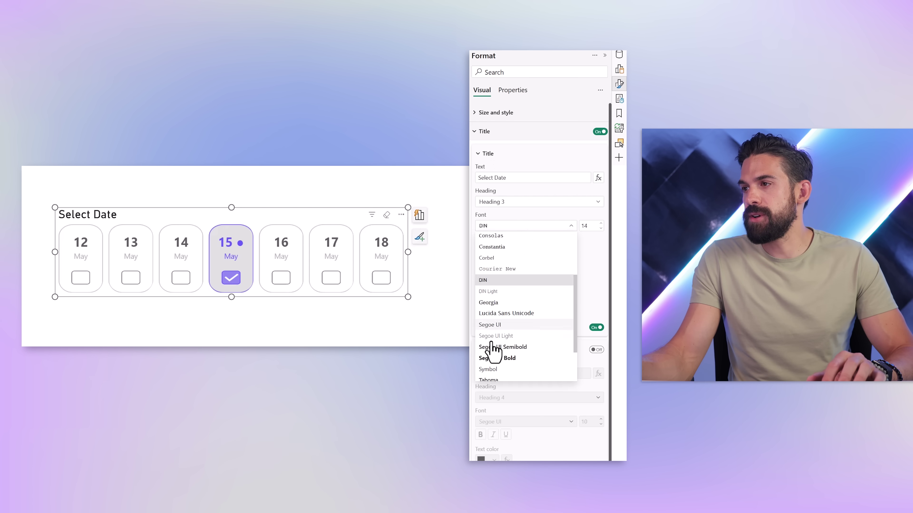
click(503, 323)
click(493, 312)
Step: Turn on an italic subtitle reading "● actual date" and make the slicer taller so the date buttons fit below it
scroll(516, 369, down, 4)
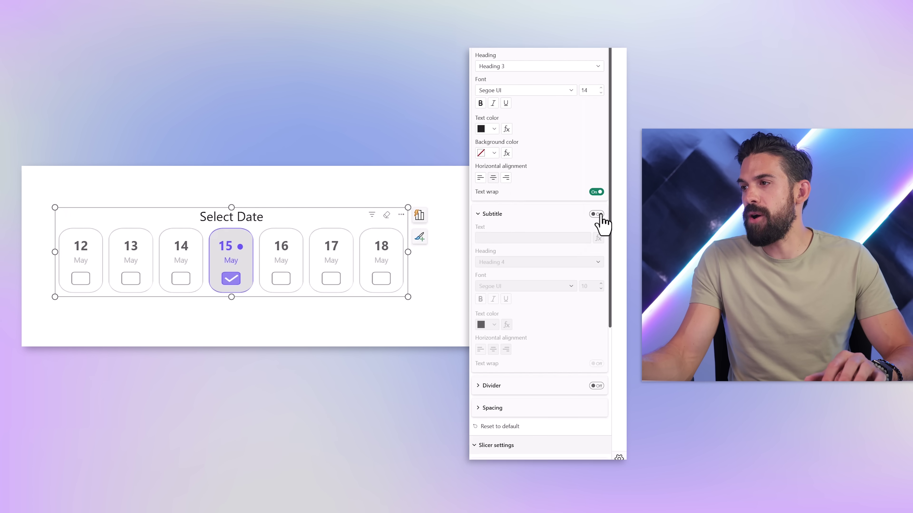
click(596, 199)
double_click(503, 222)
text(● actual date)
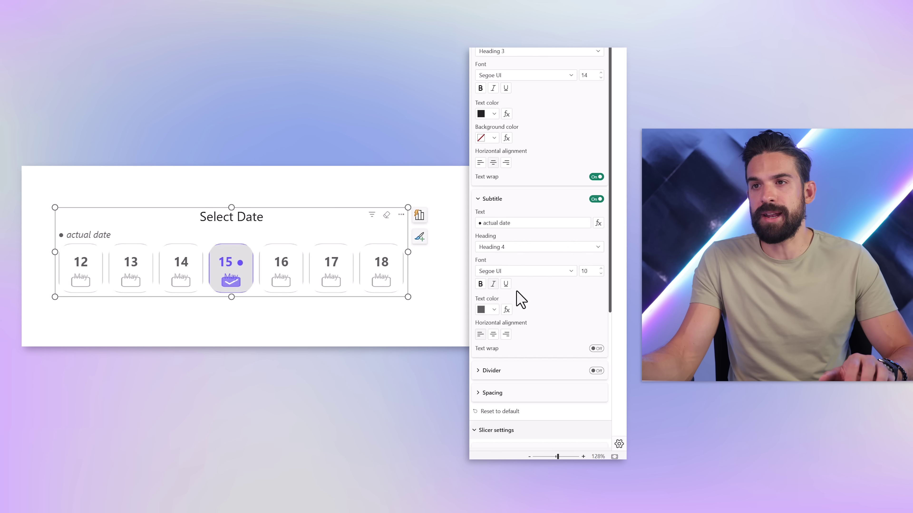
drag(231, 296, 232, 319)
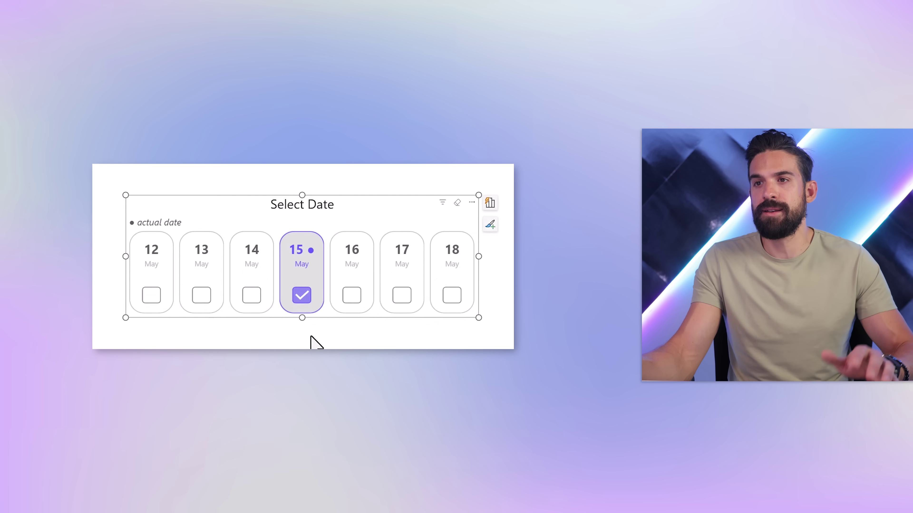
click(315, 343)
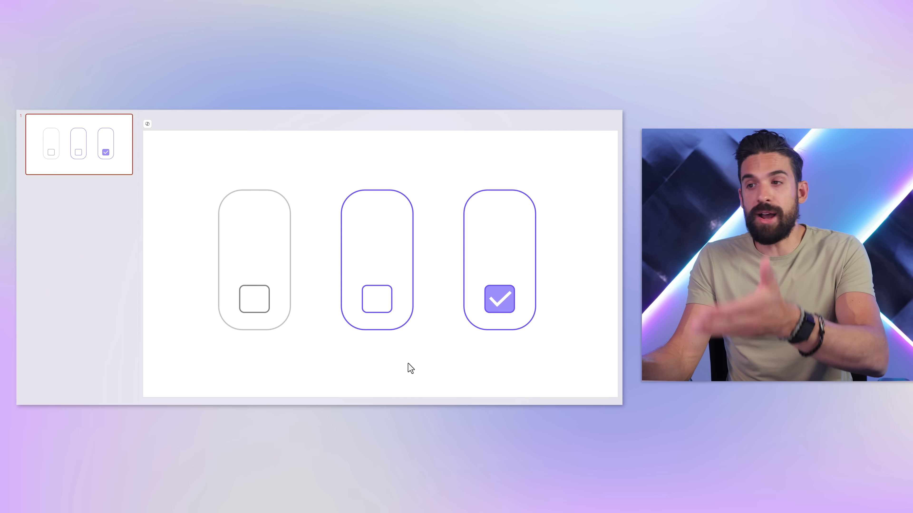
Step: Switch to the PowerPoint slide, select the middle purple-outlined button with the empty checkbox and open its picture options
drag(332, 171, 443, 358)
right_click(409, 320)
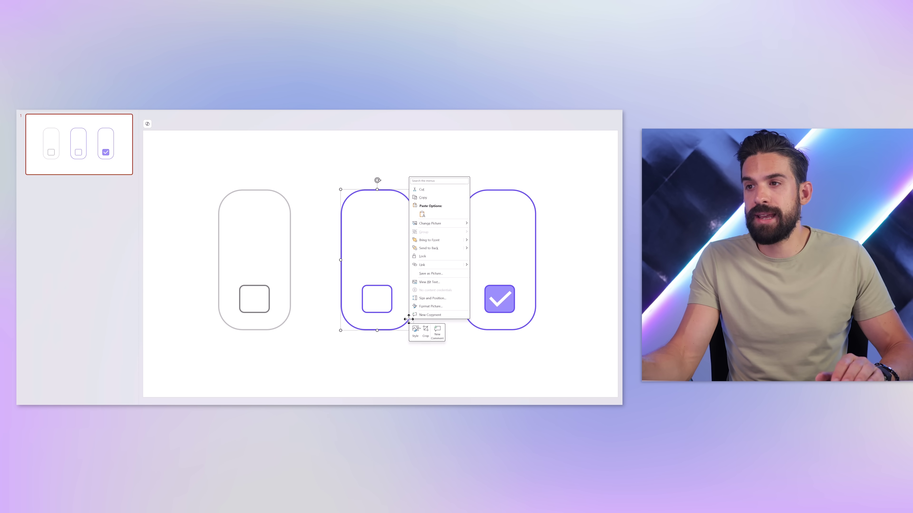